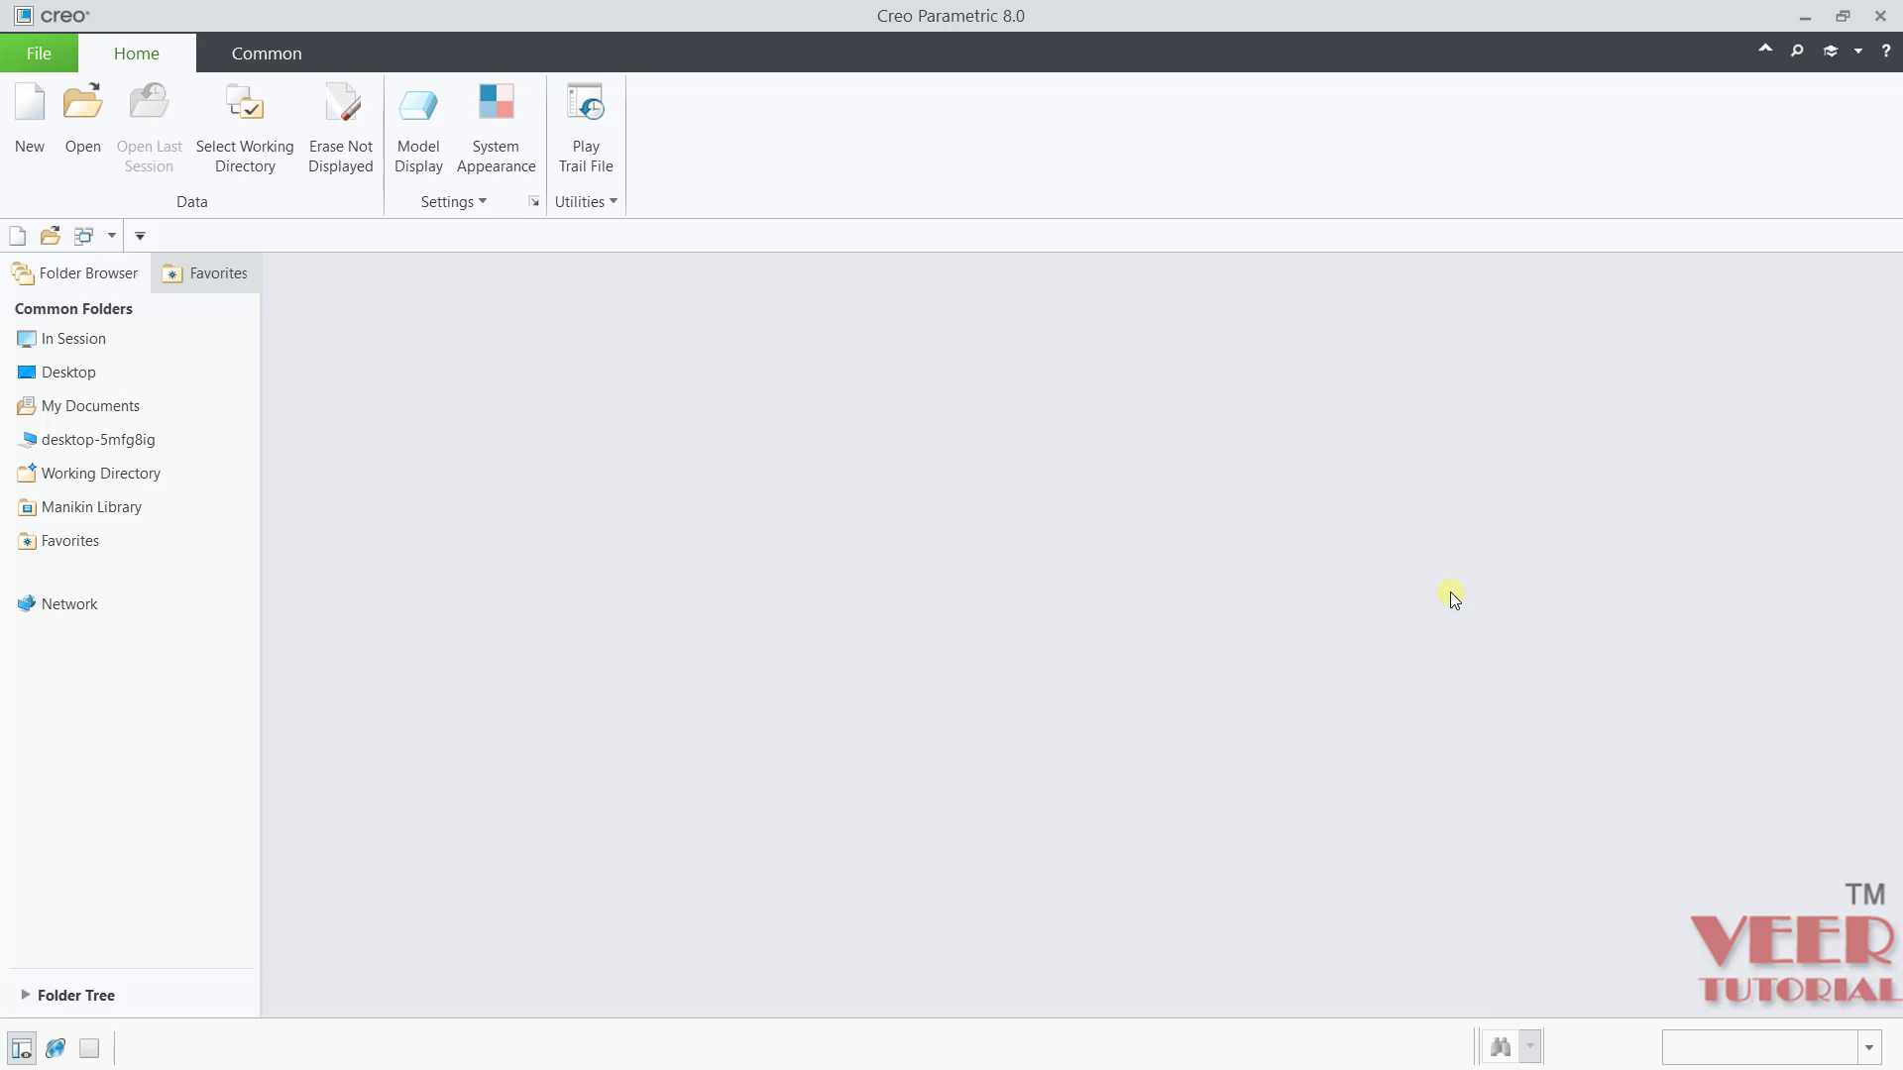
Start a new solid part named prt0012 with the default template turned off.
click(44, 142)
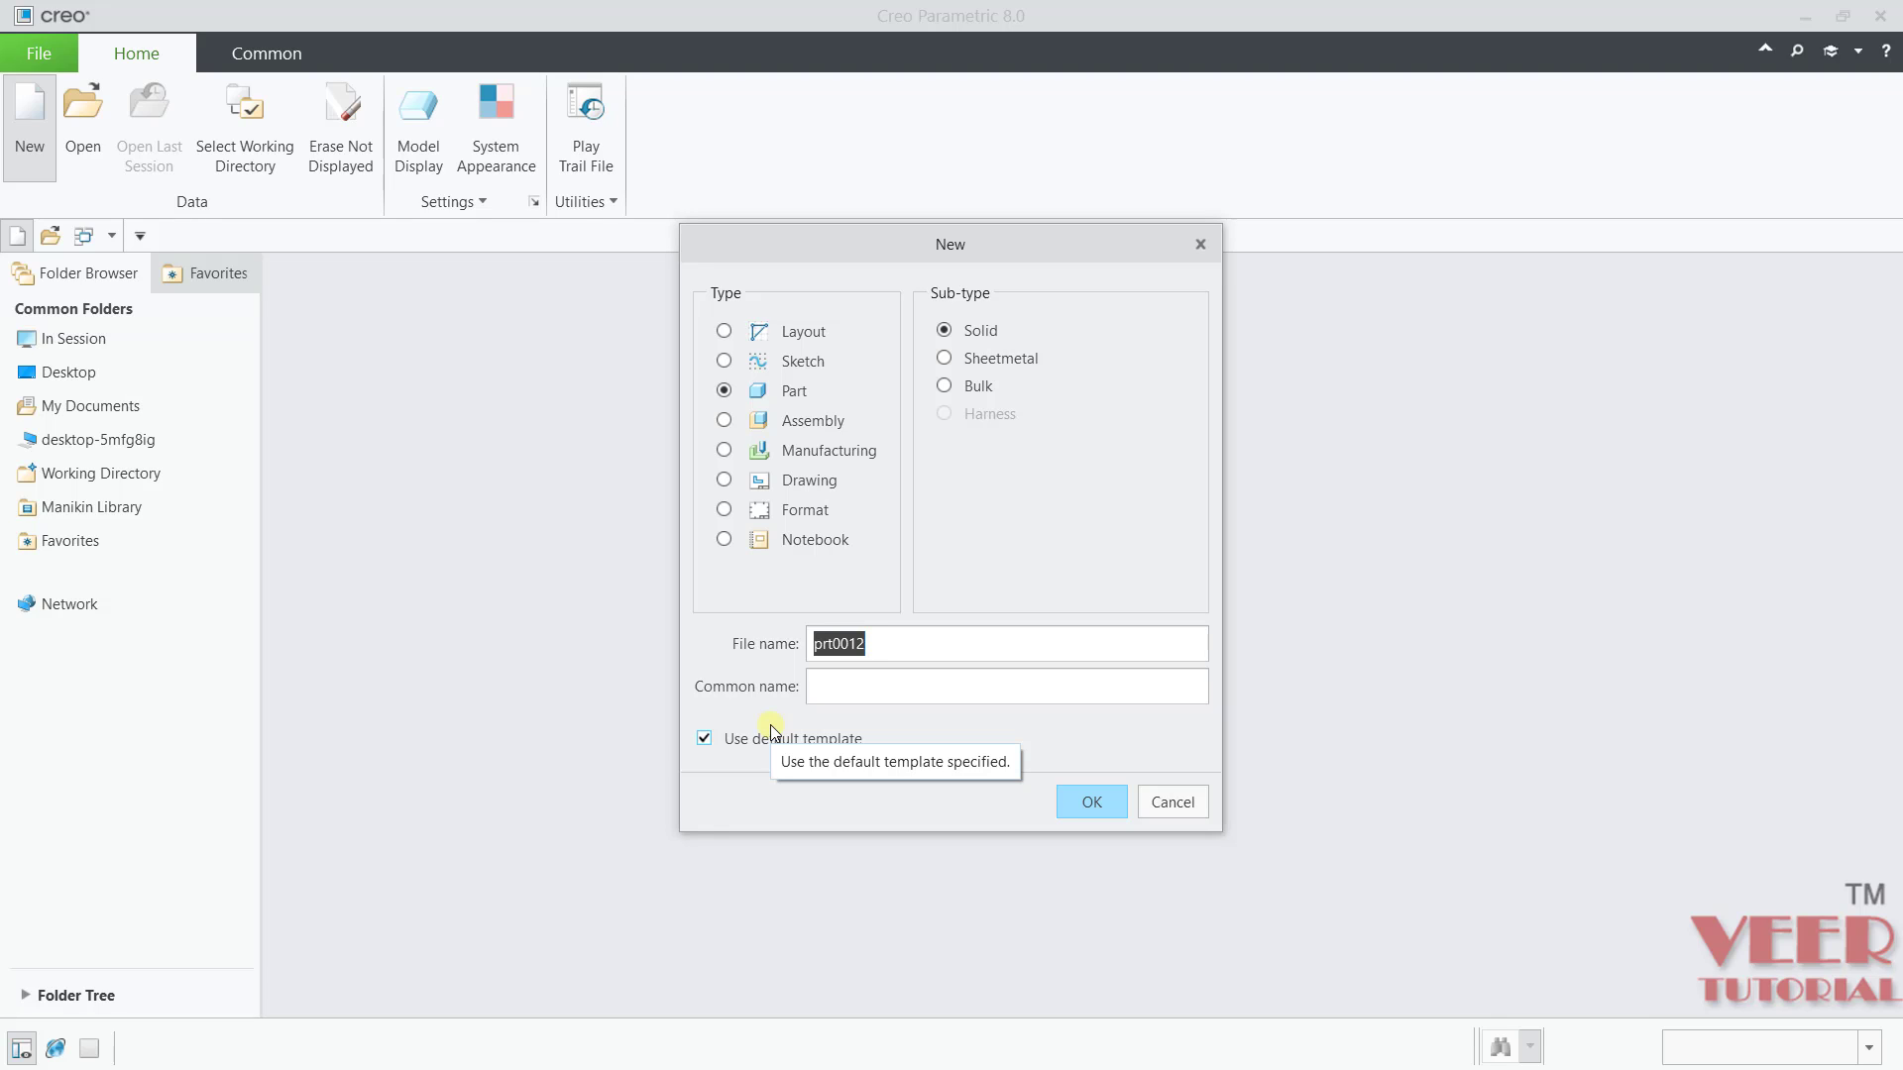
click(705, 738)
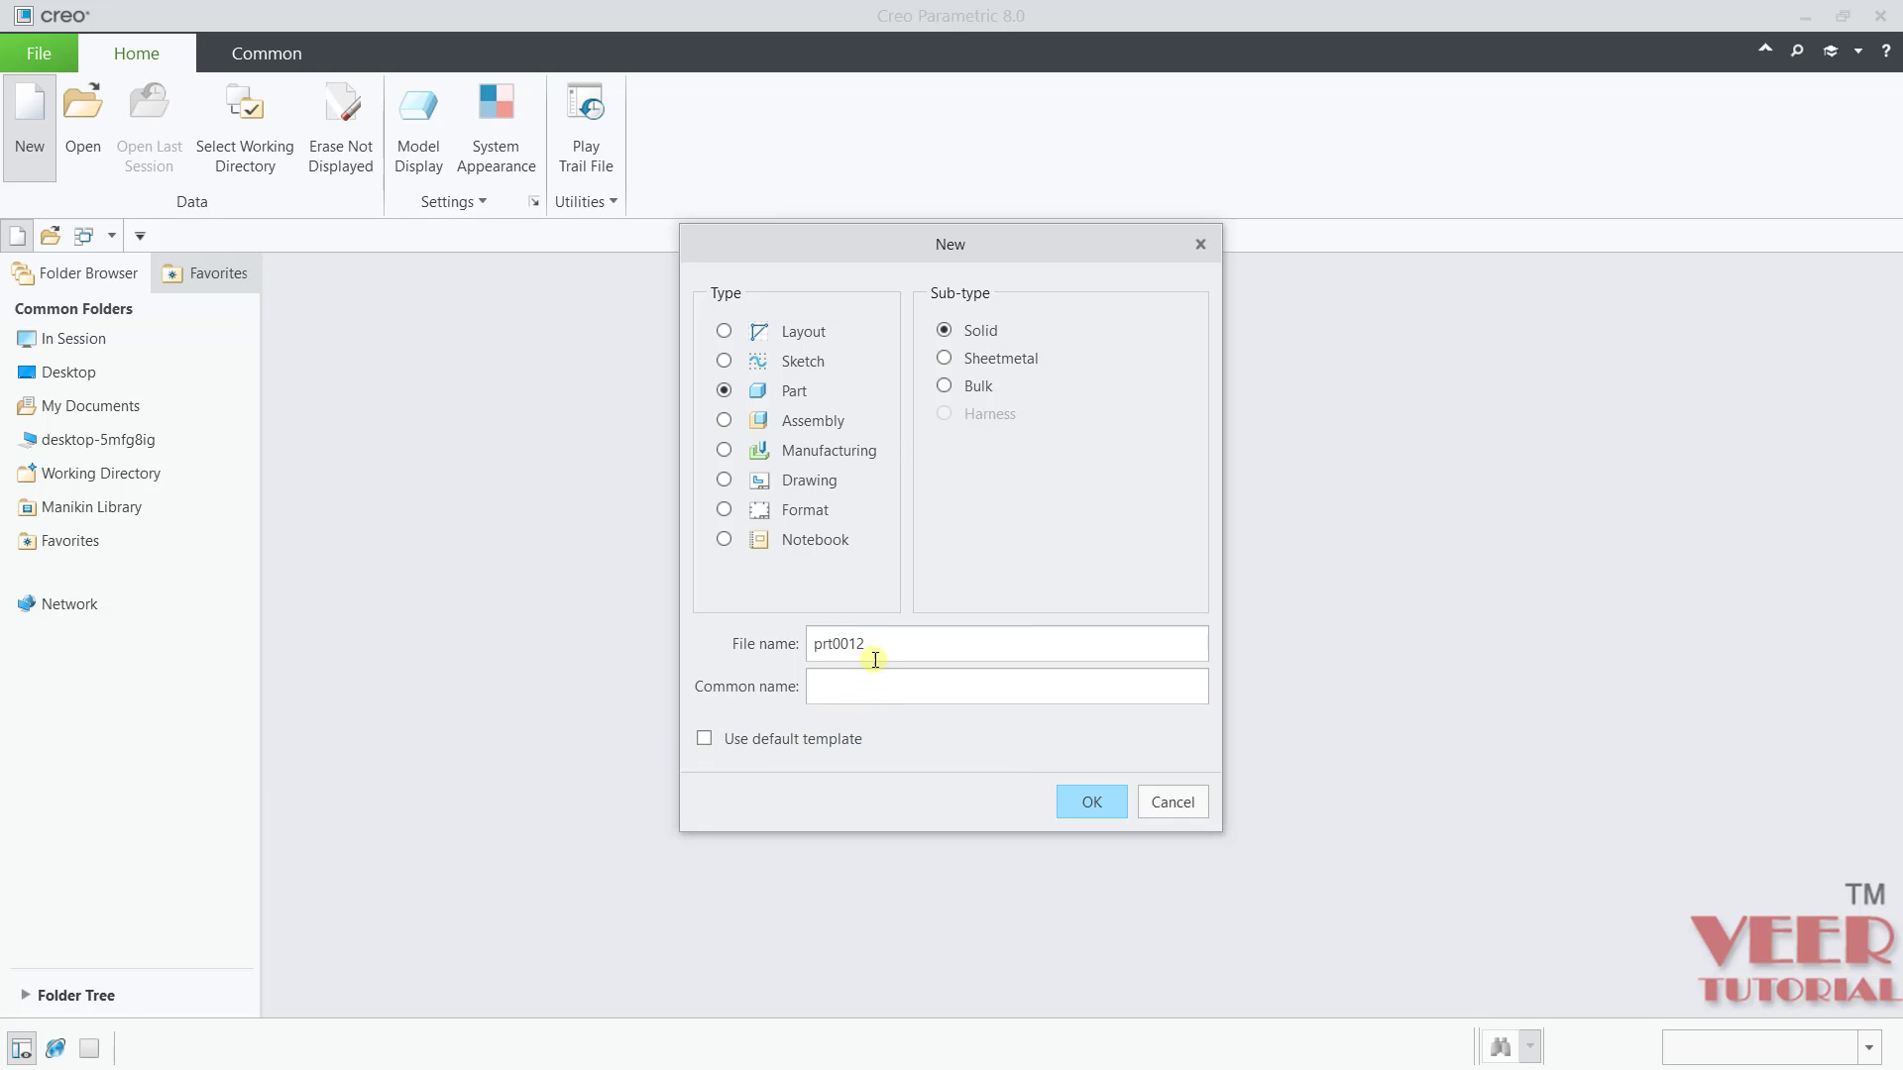
drag(885, 649, 790, 654)
click(1079, 808)
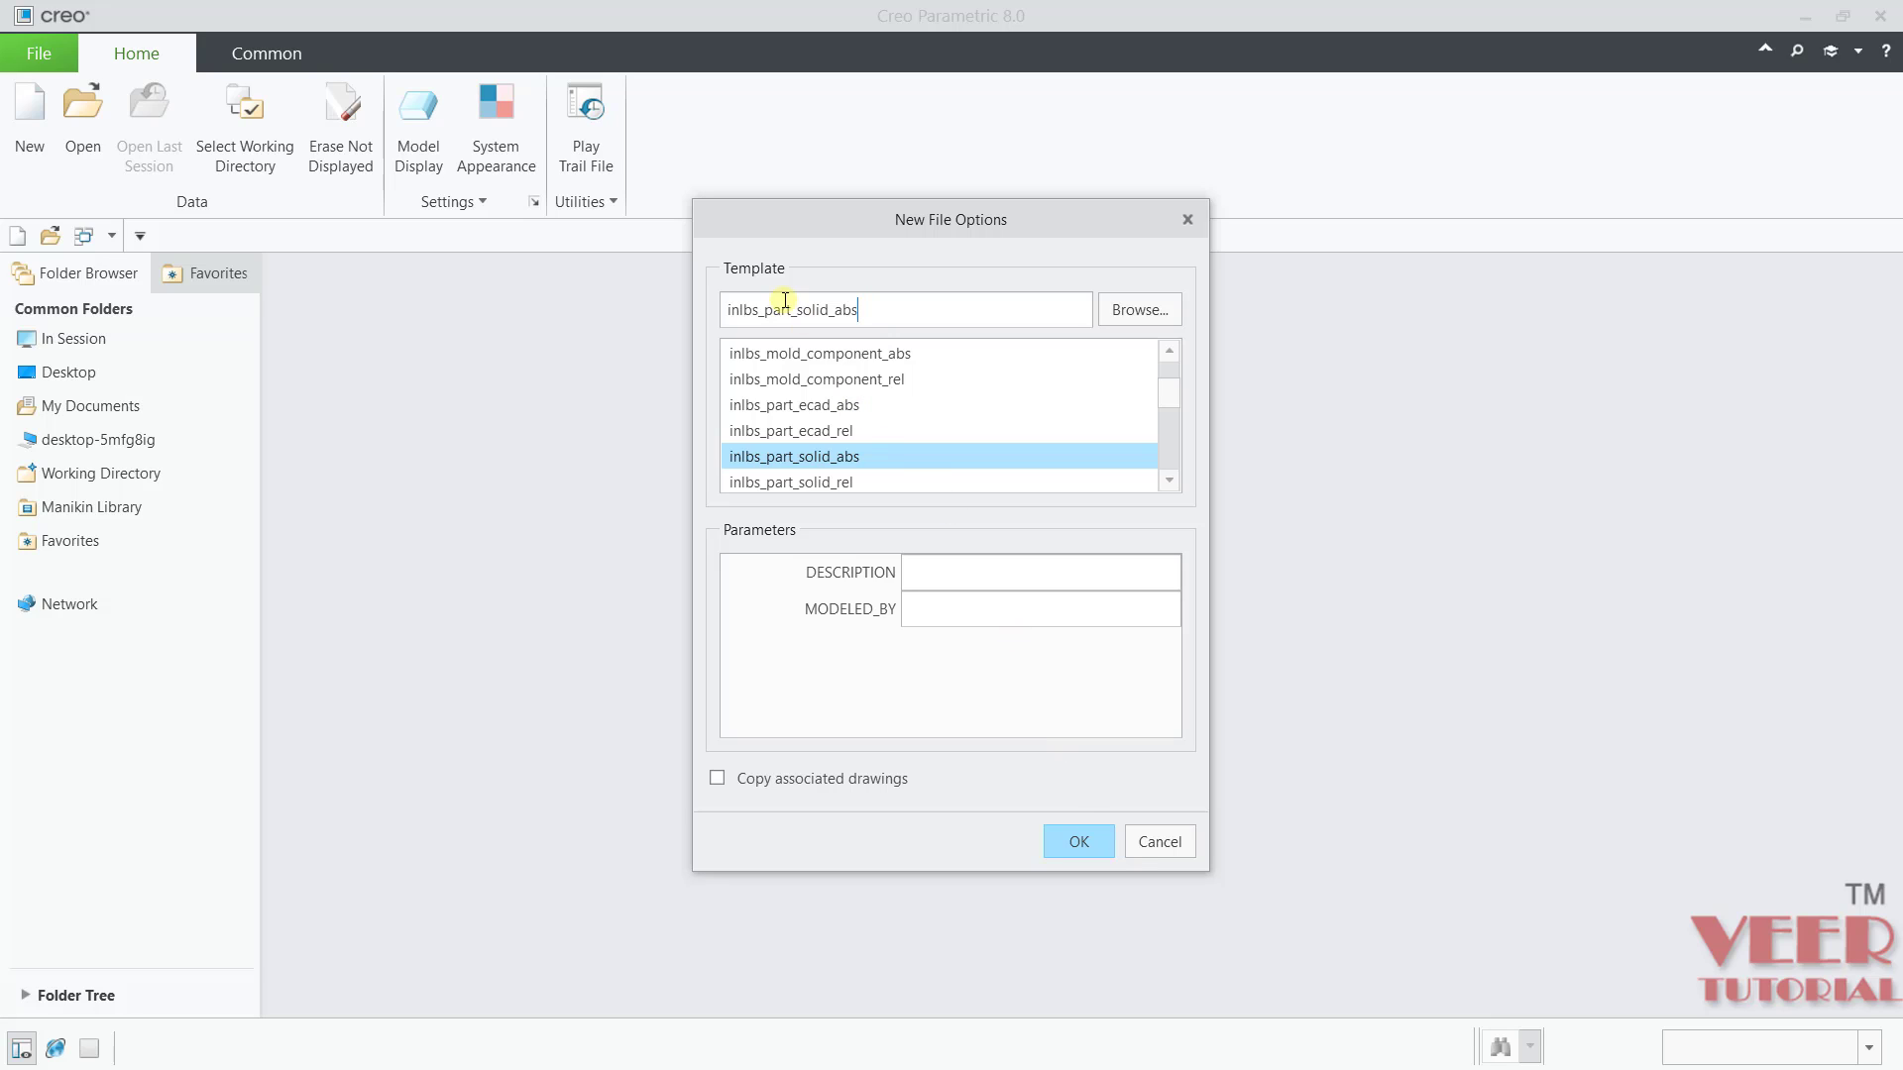
click(1140, 308)
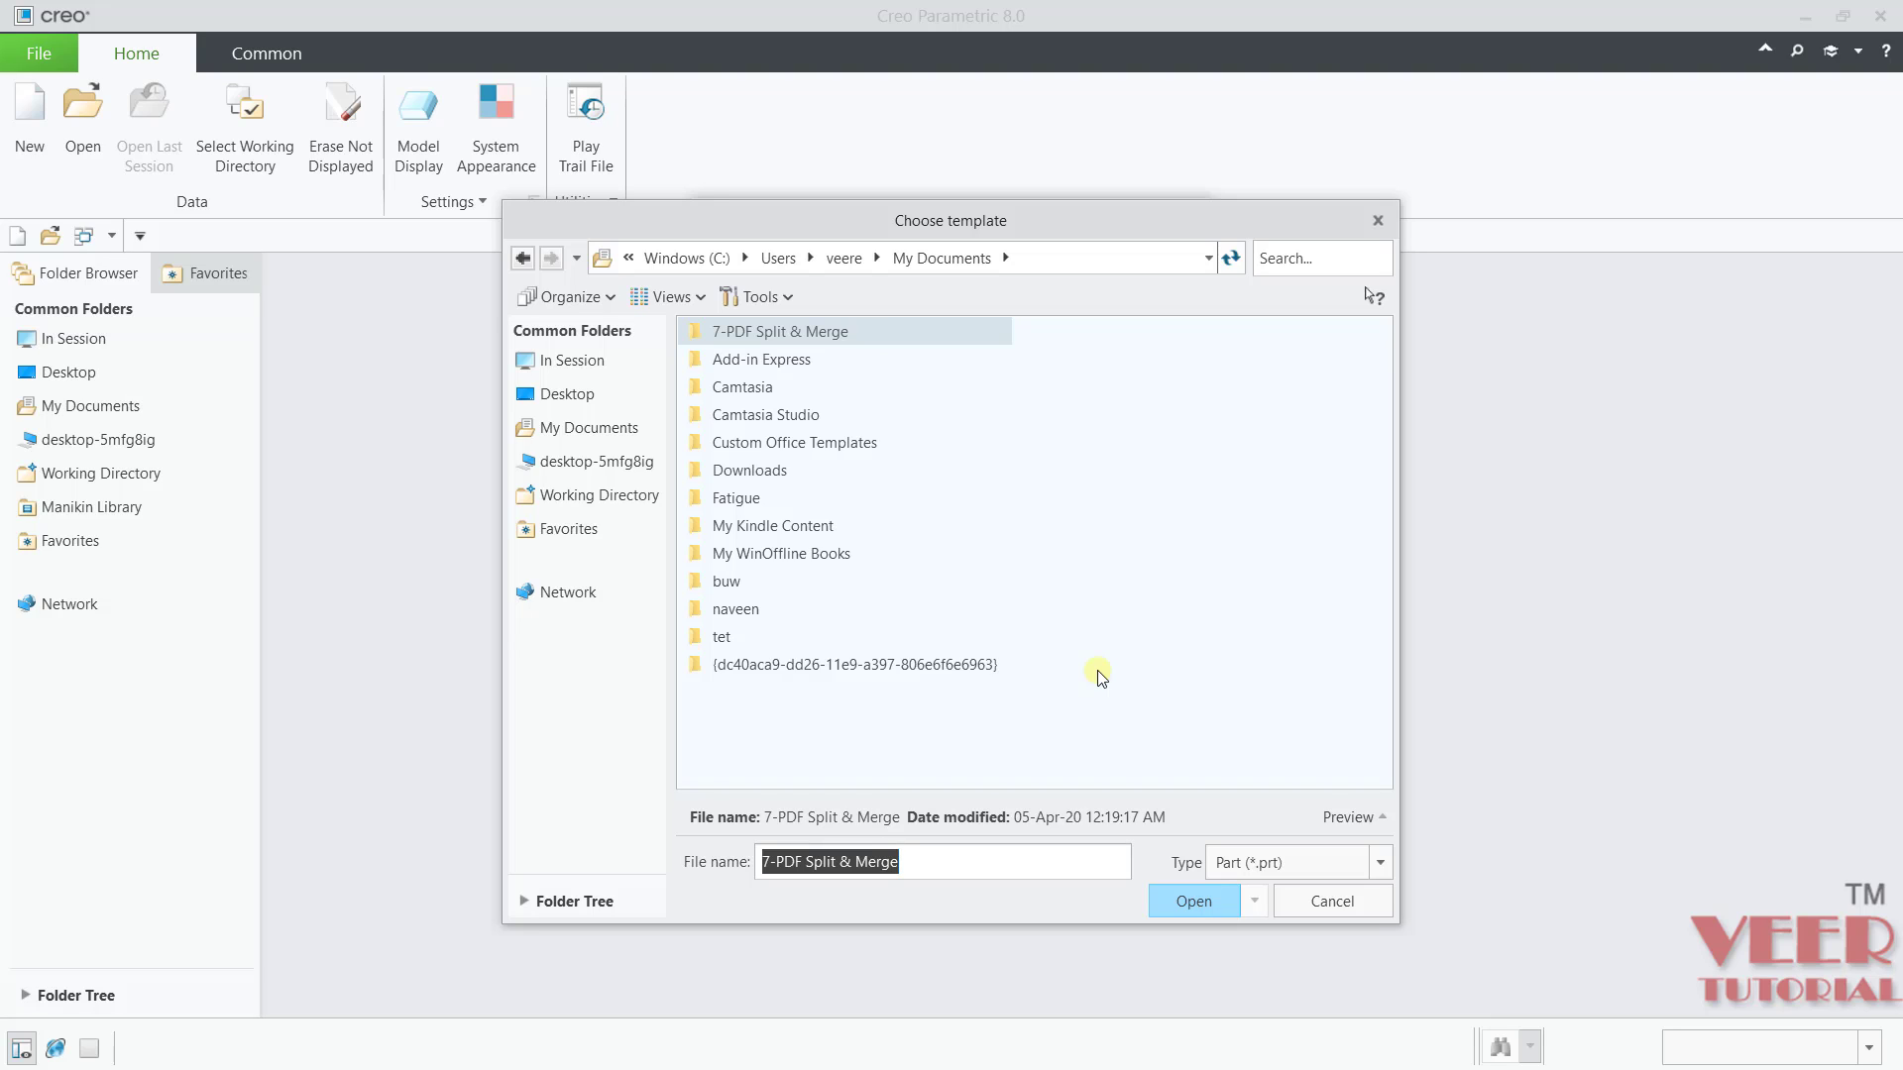
click(1332, 902)
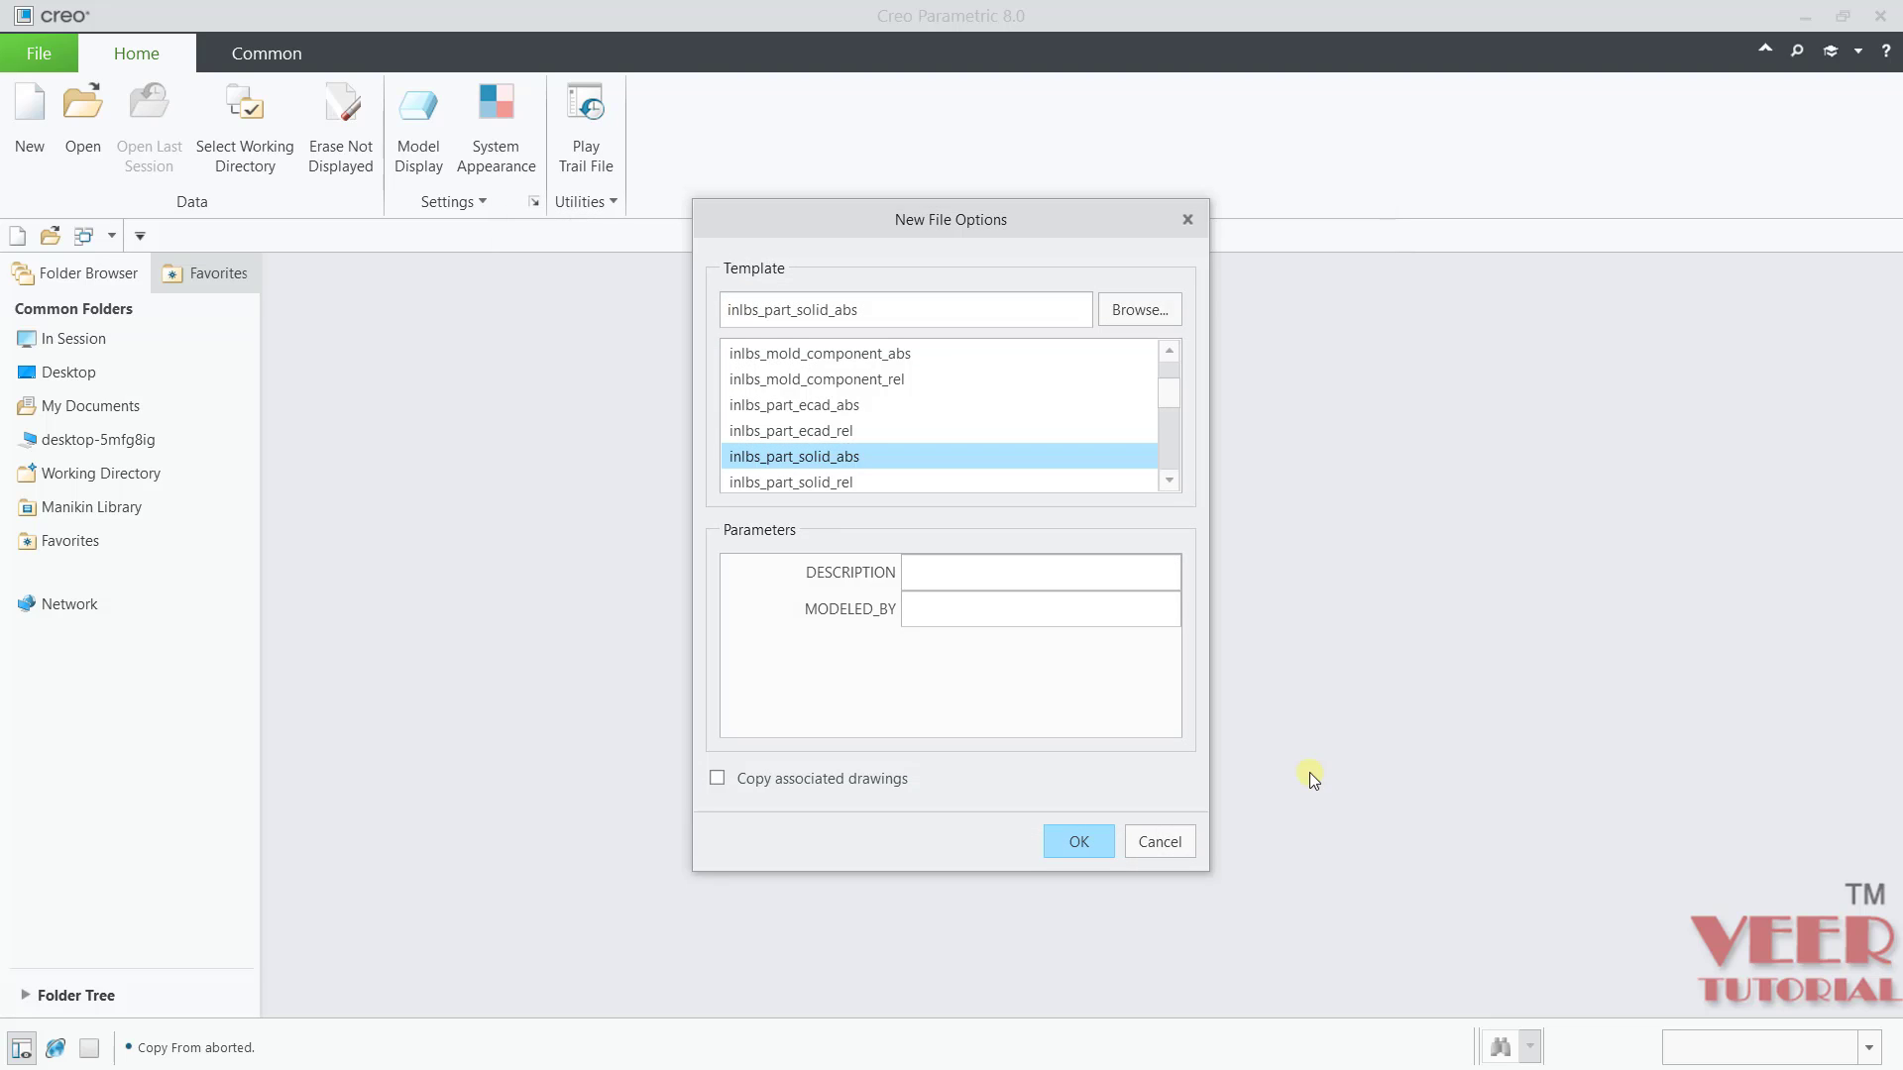
scroll(1060, 451, up, 1)
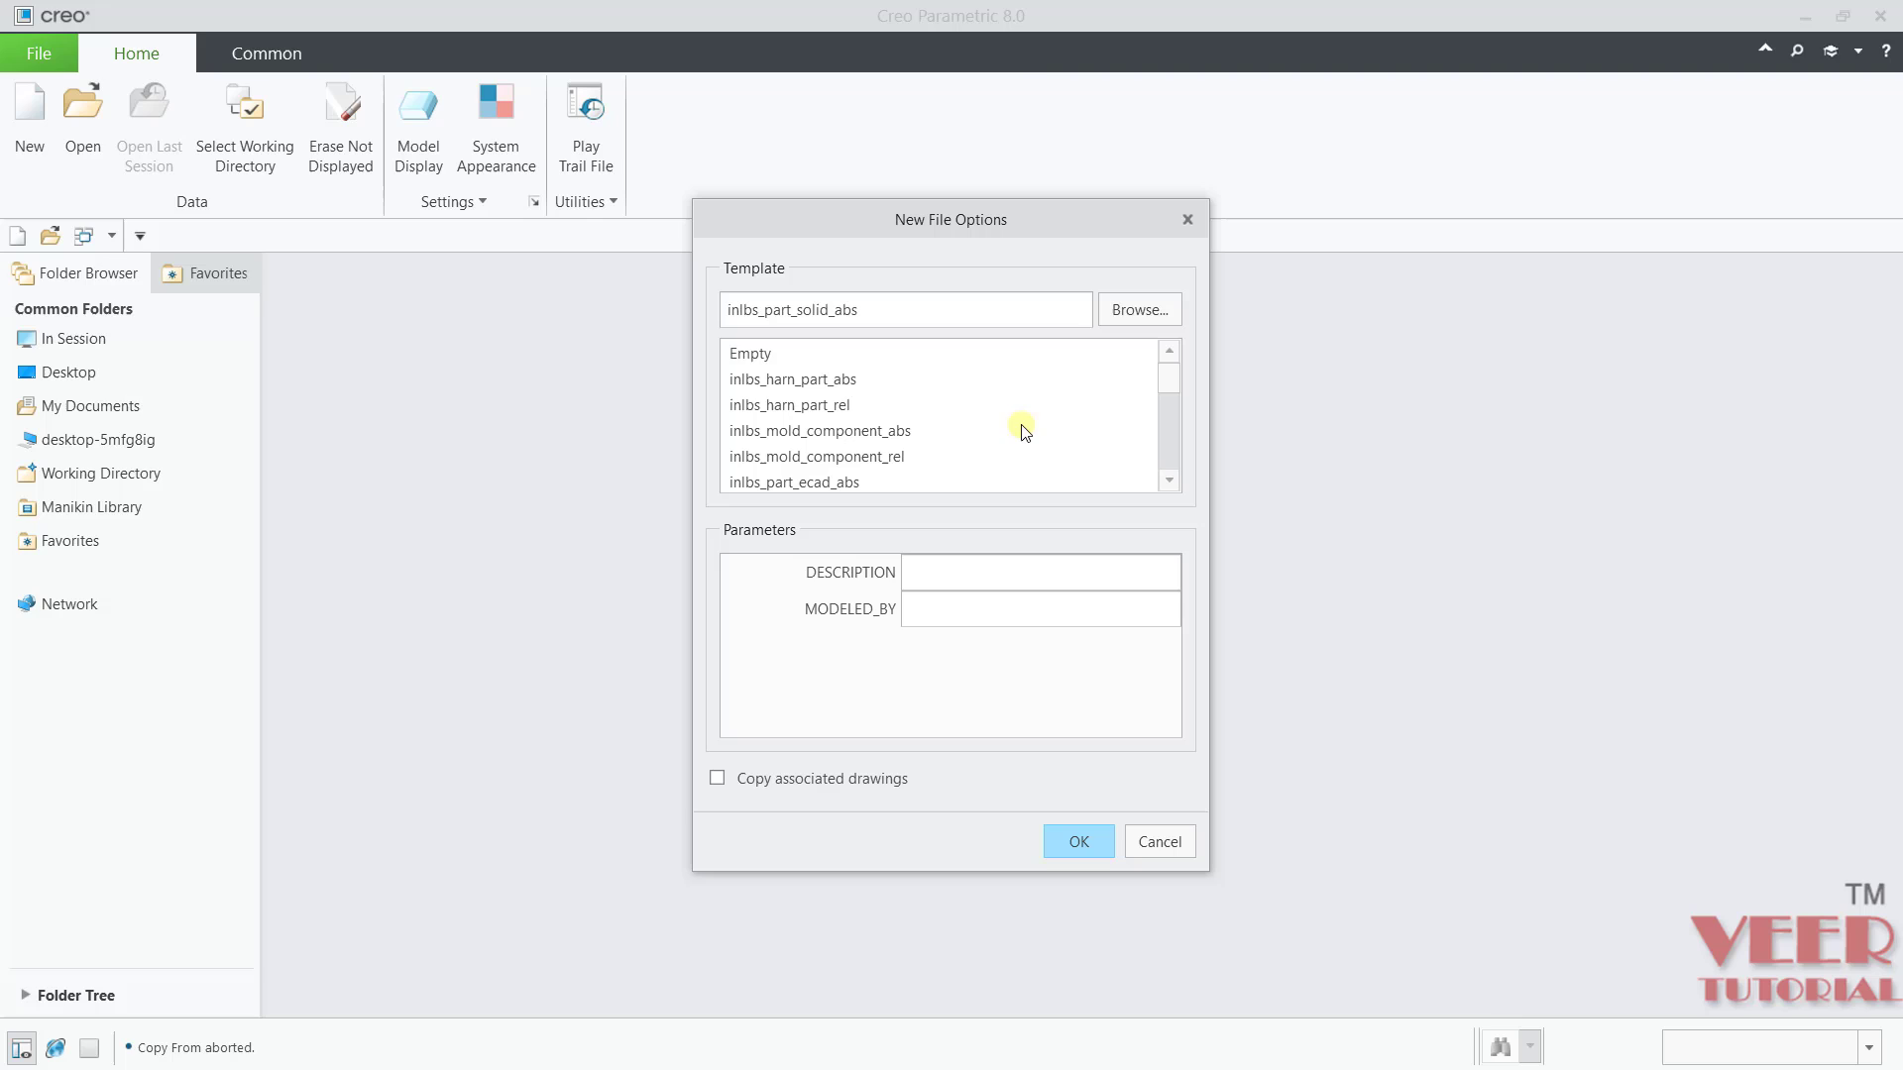
click(769, 353)
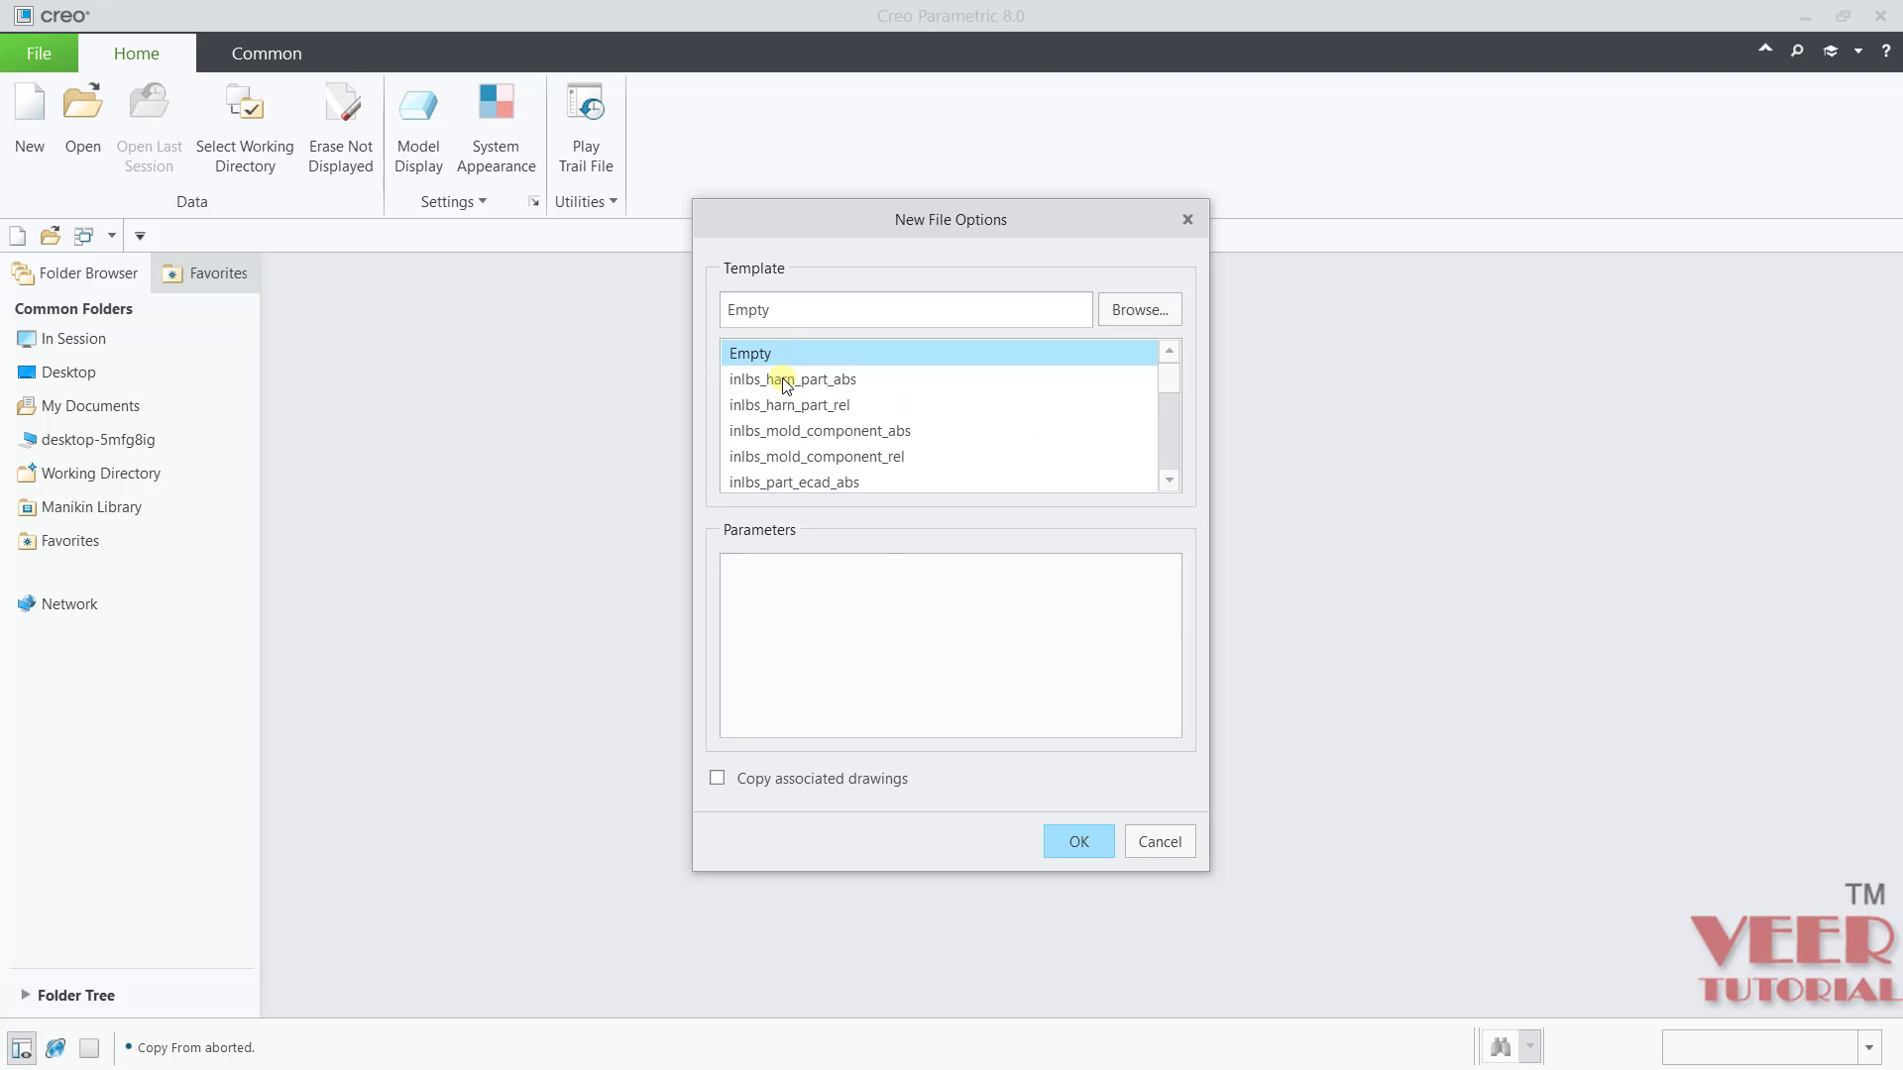
click(785, 382)
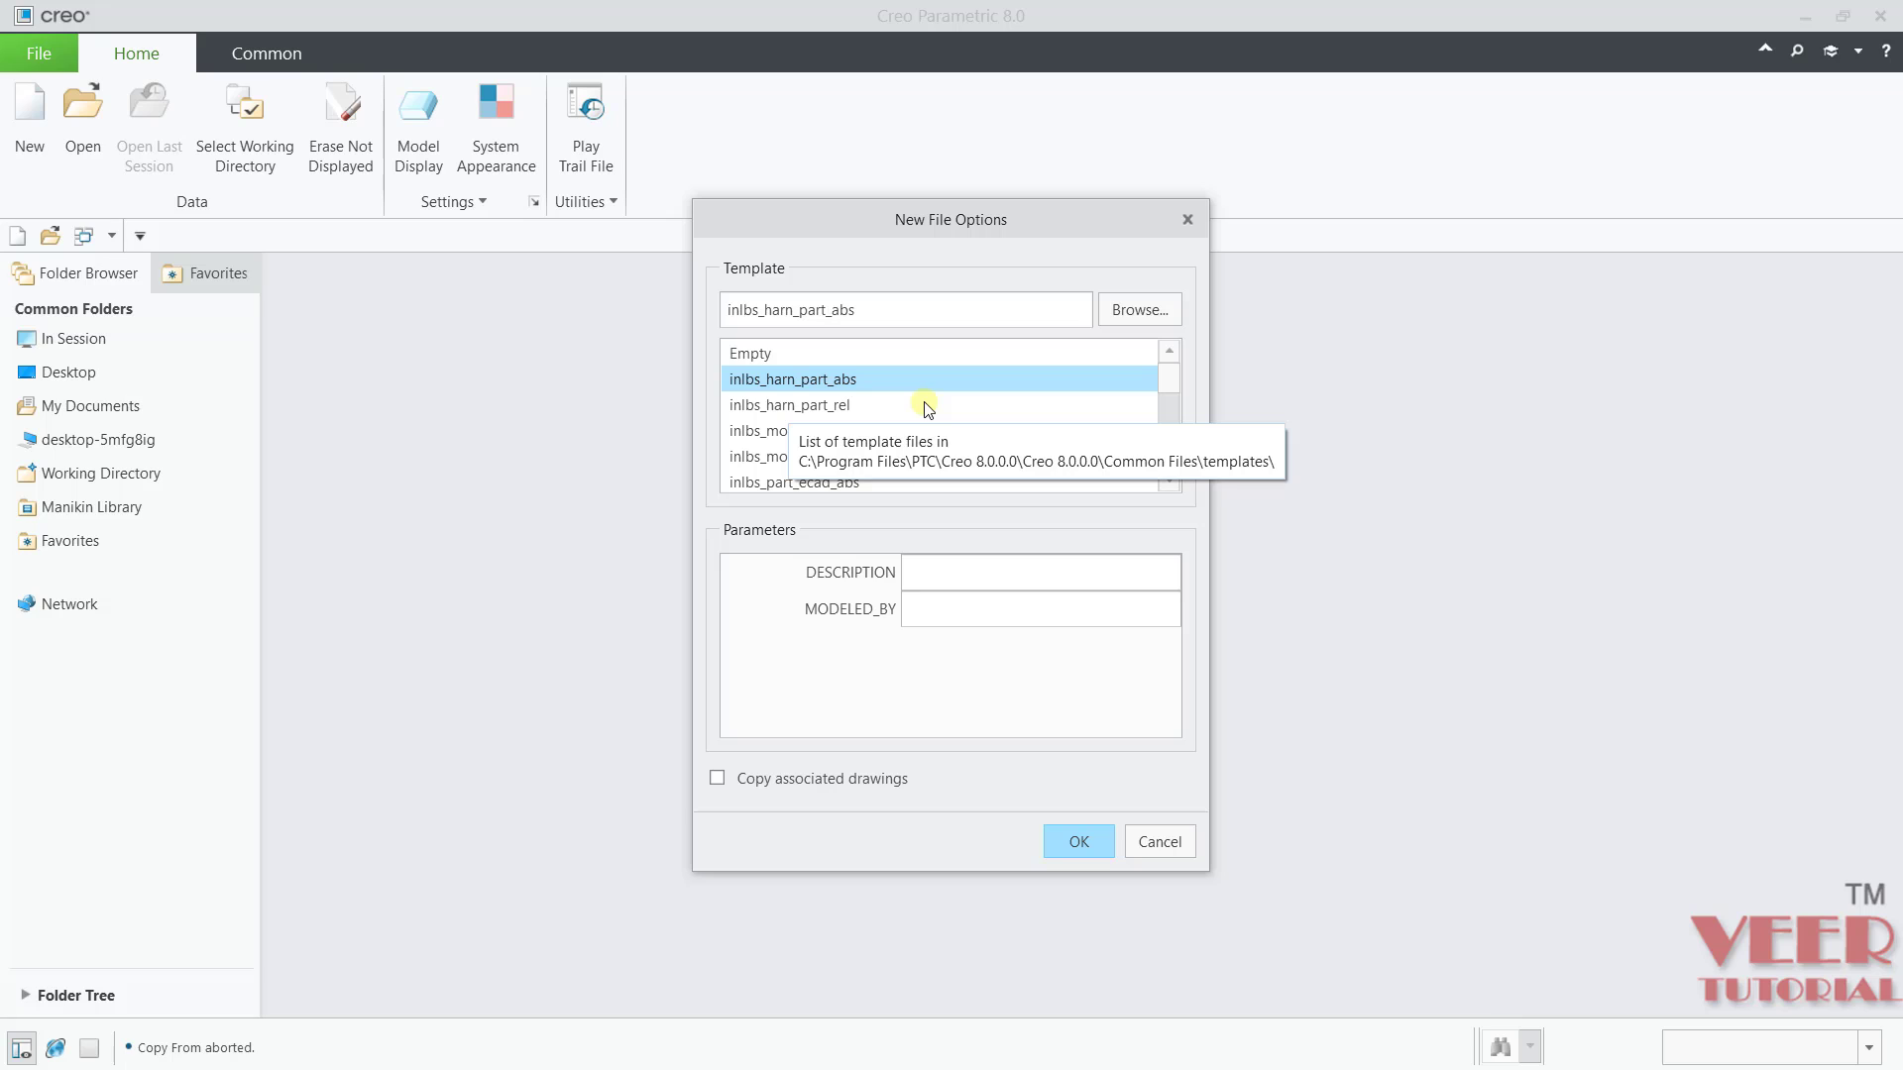
click(828, 432)
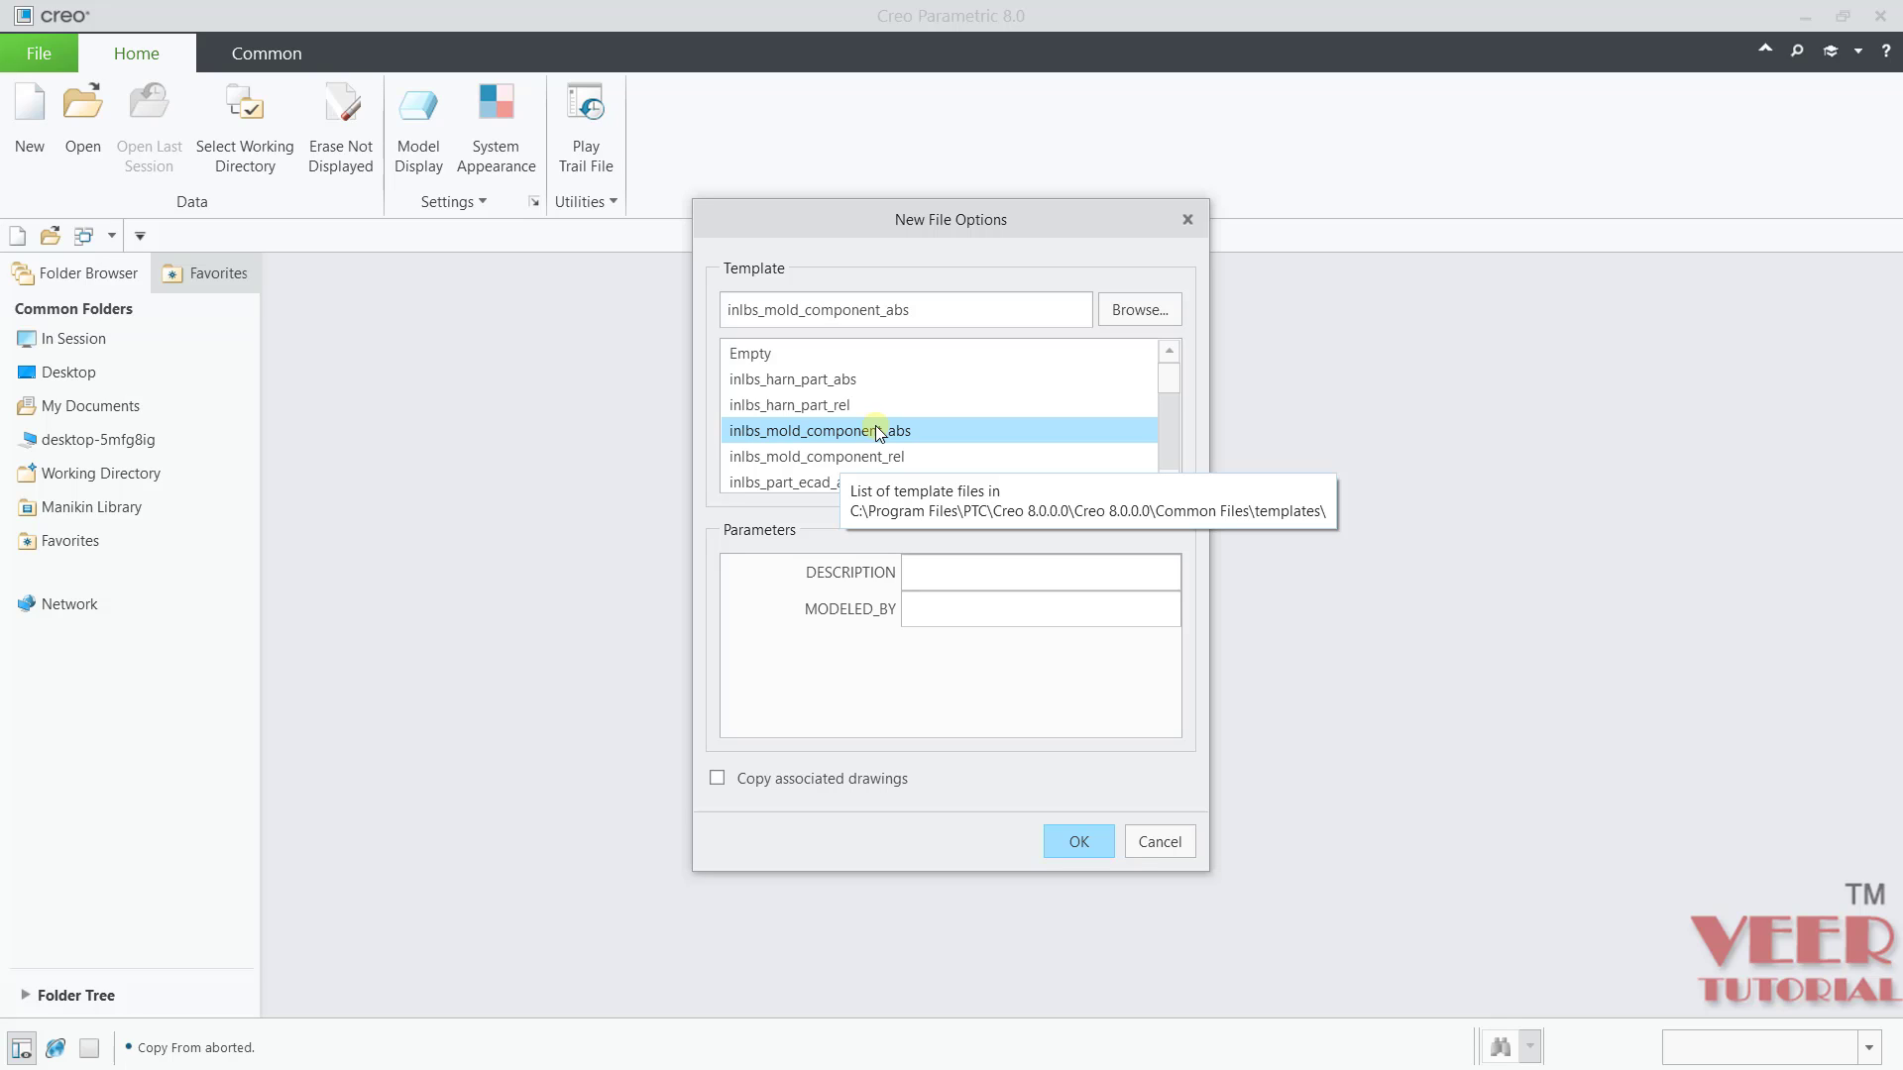
Create the part from the mmns_part_solid_abs template, leaving the description and modeled-by parameters blank.
scroll(877, 433, down, 10)
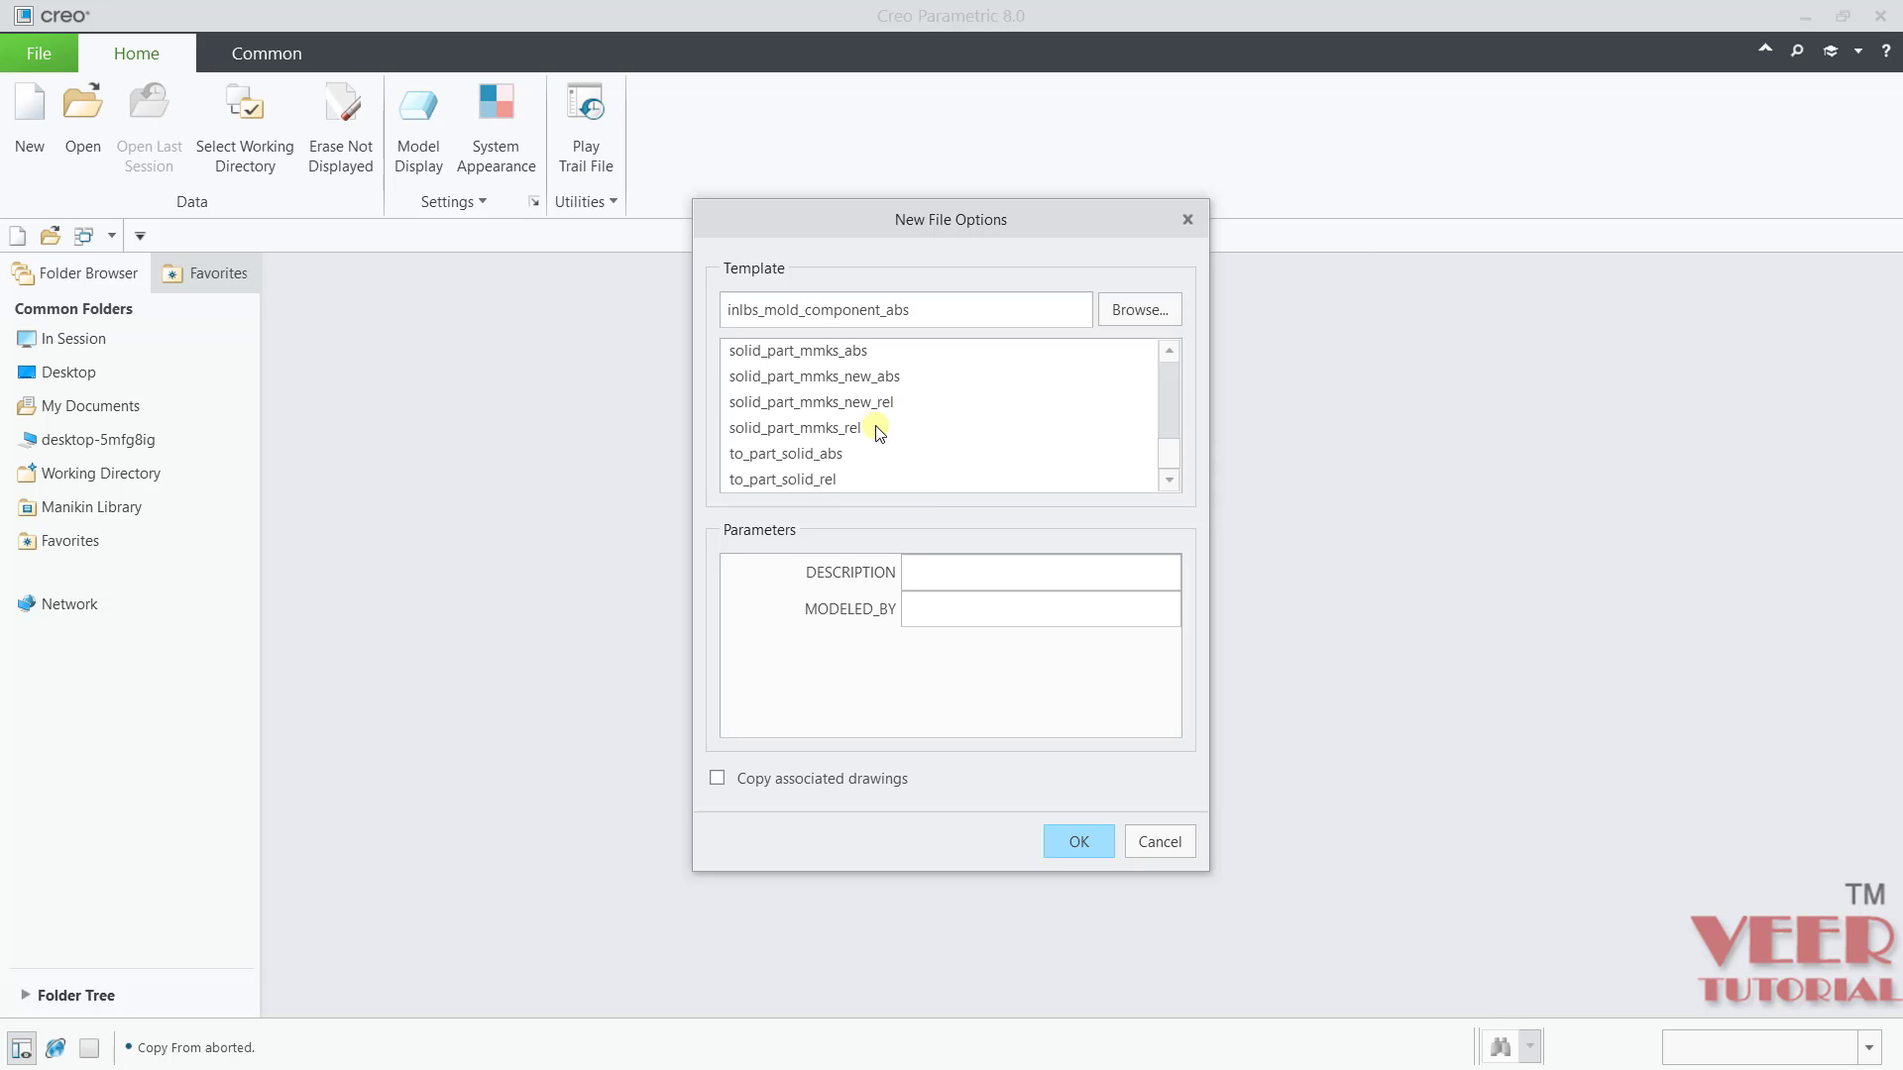
scroll(861, 446, up, 2)
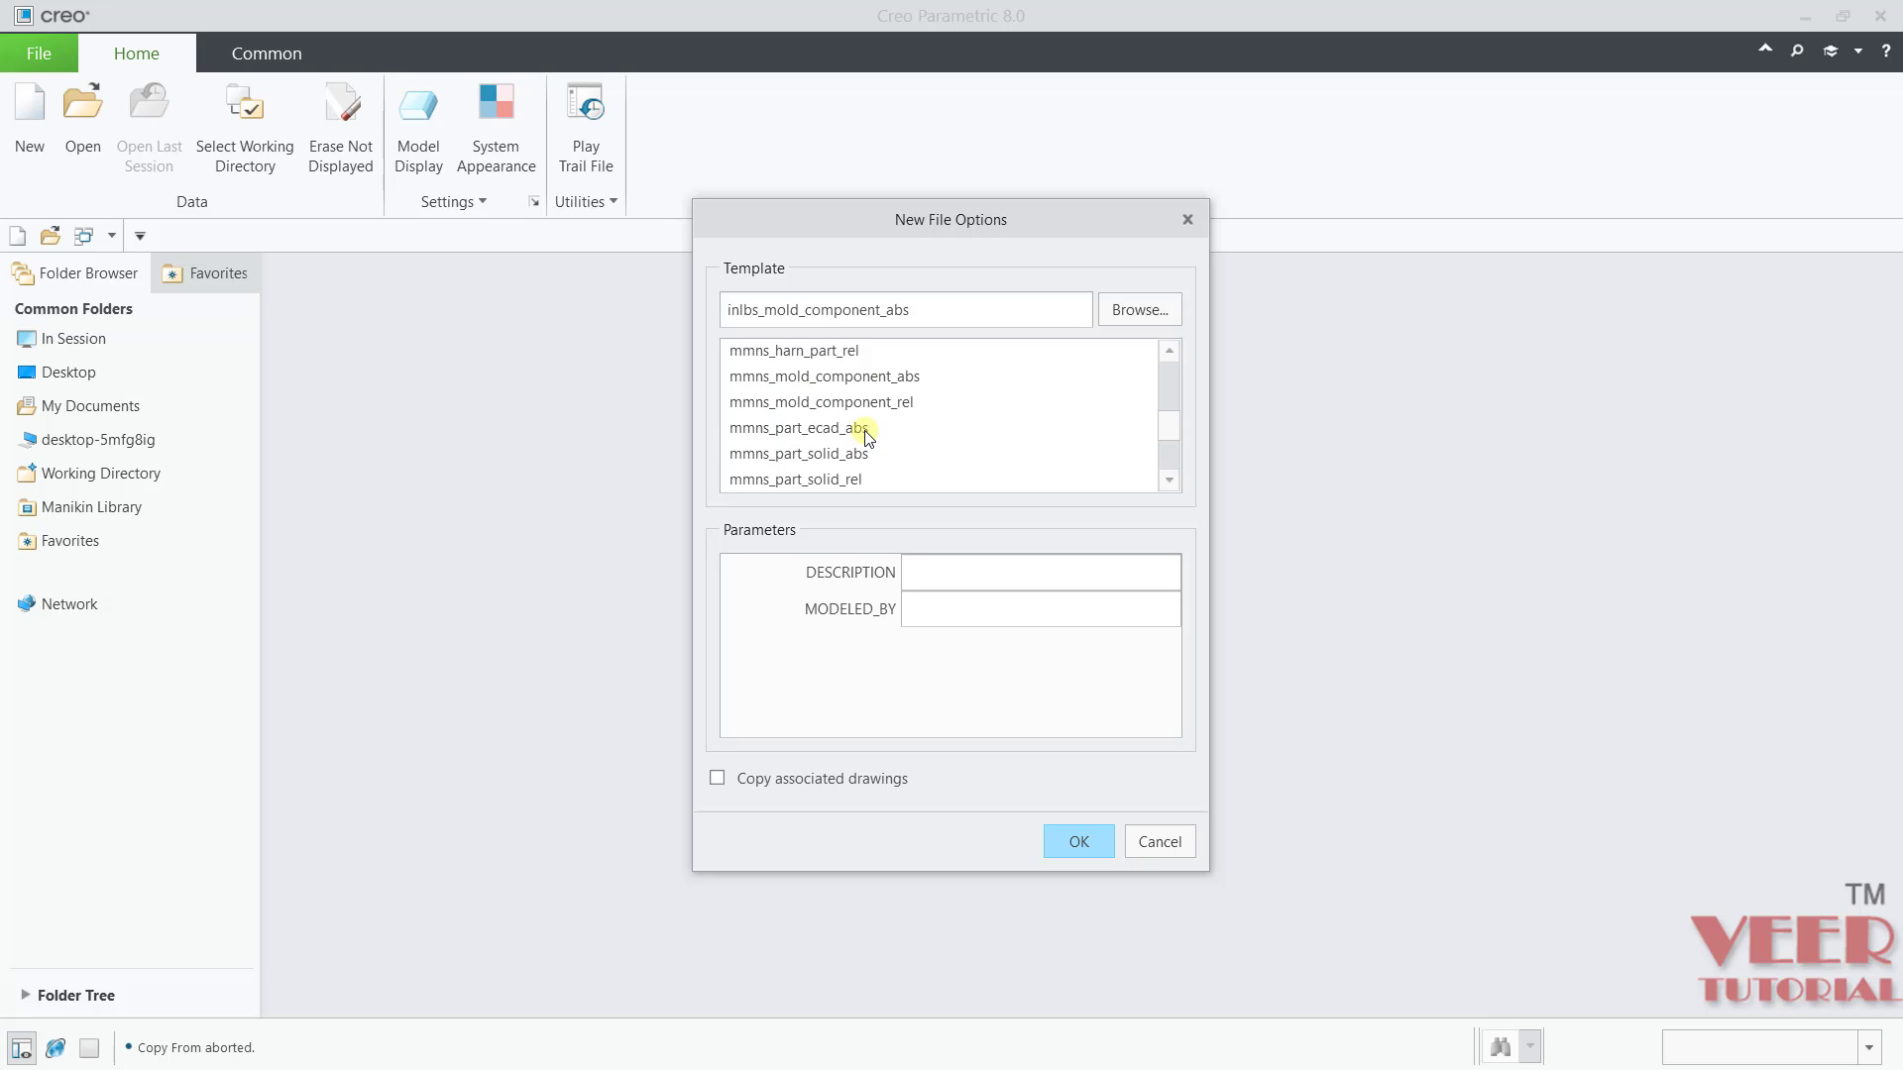
click(780, 429)
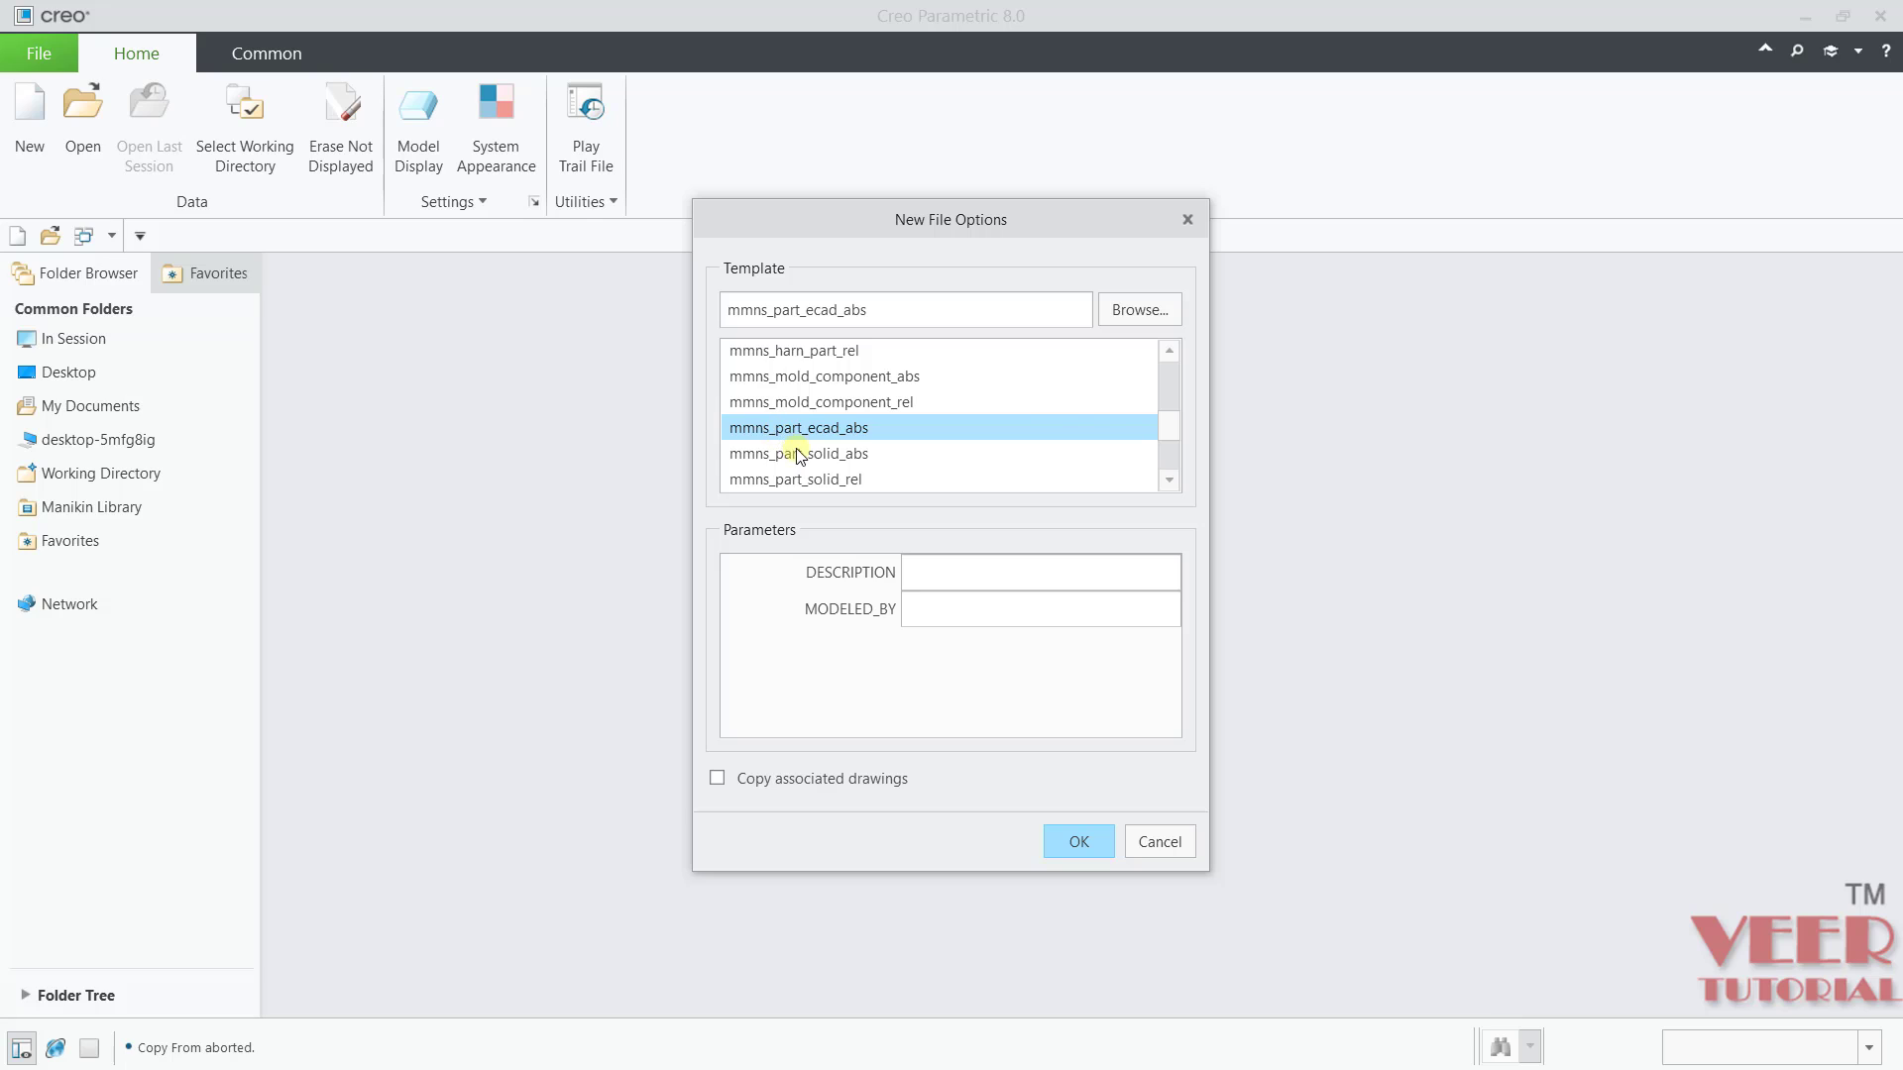
click(796, 453)
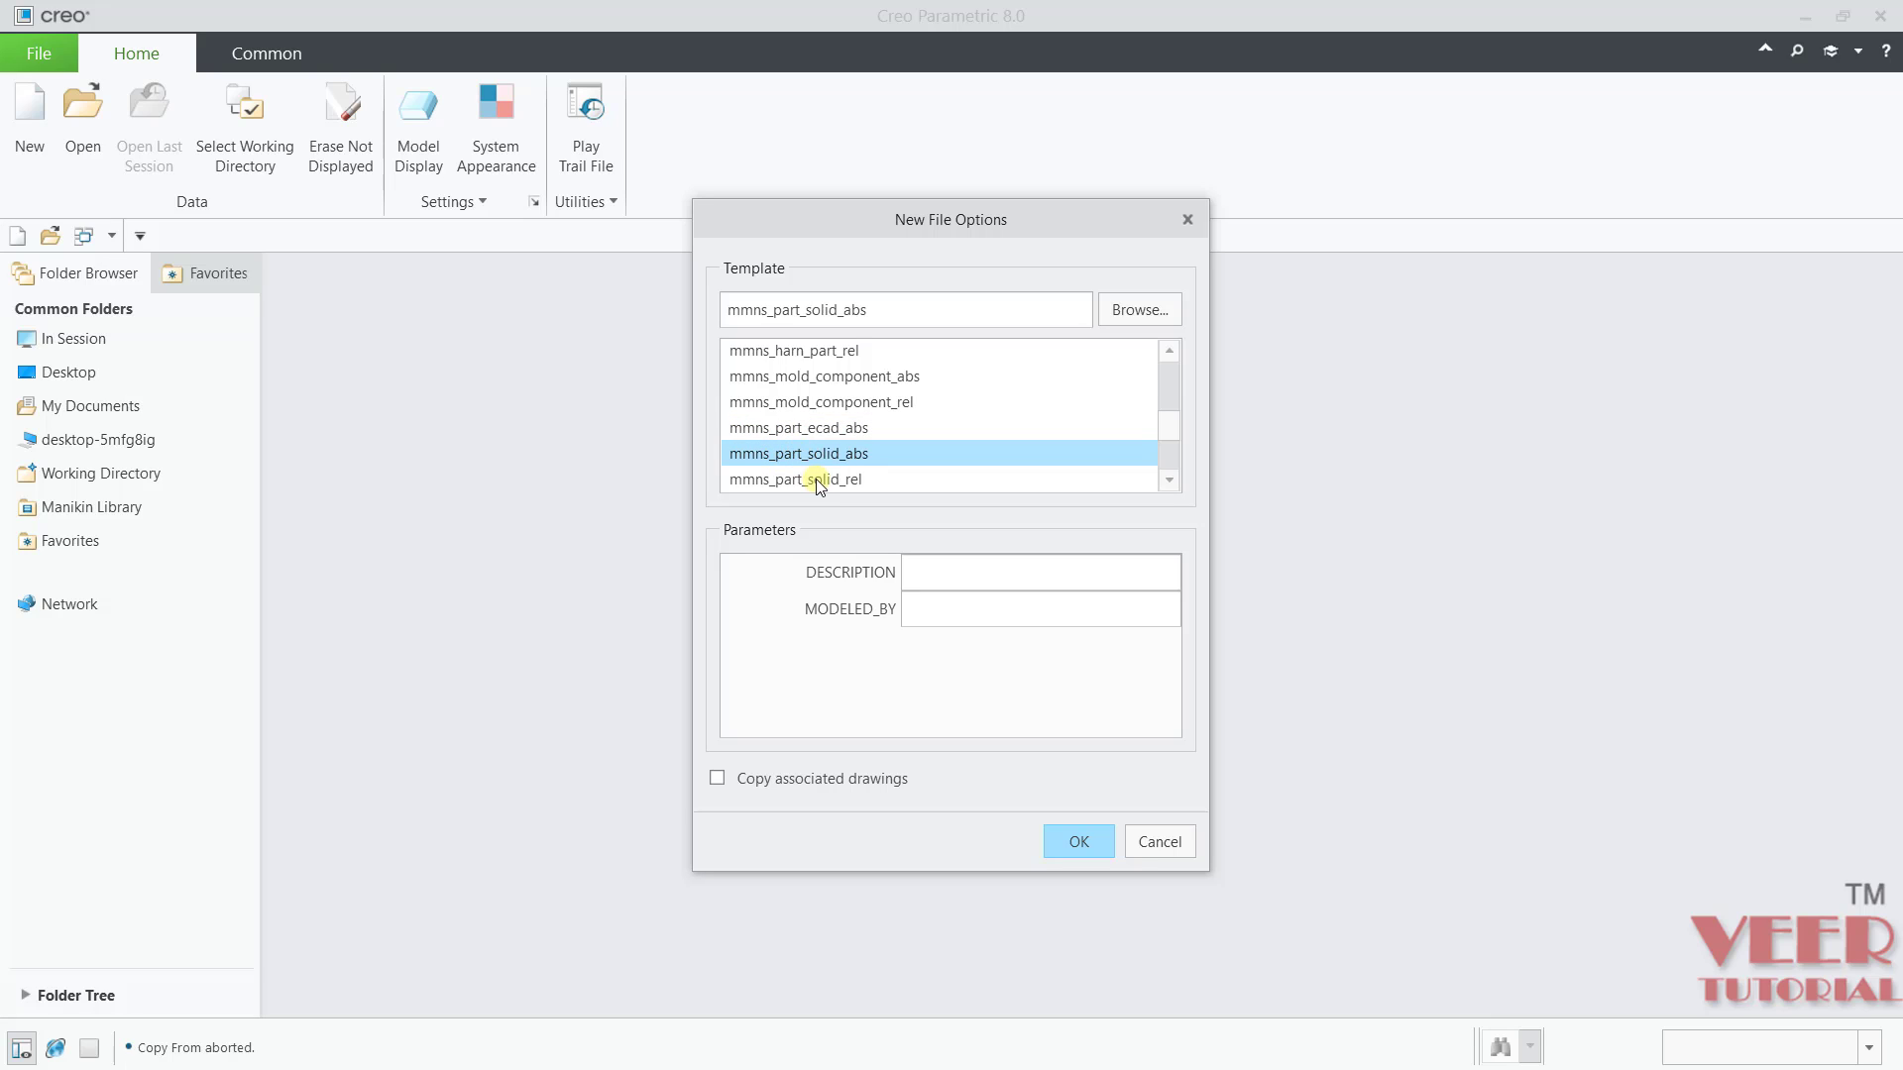
click(817, 478)
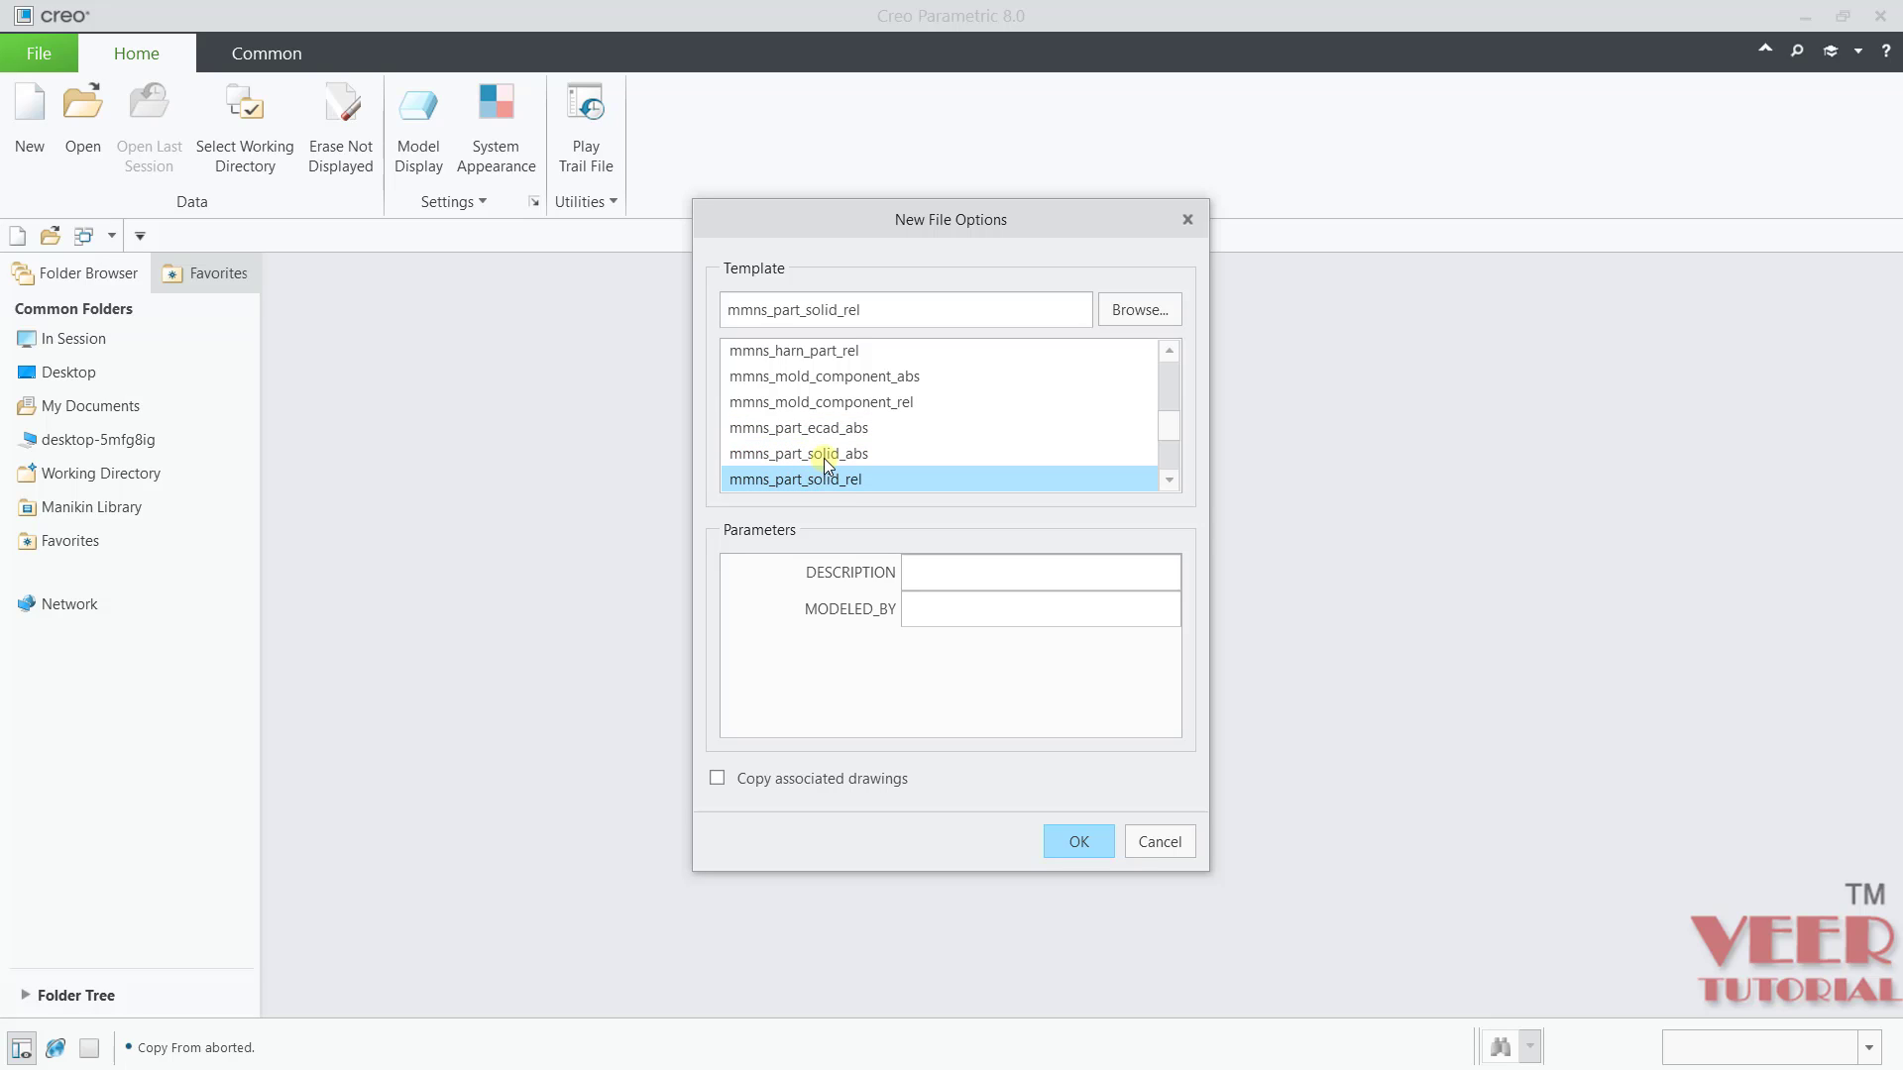
click(823, 458)
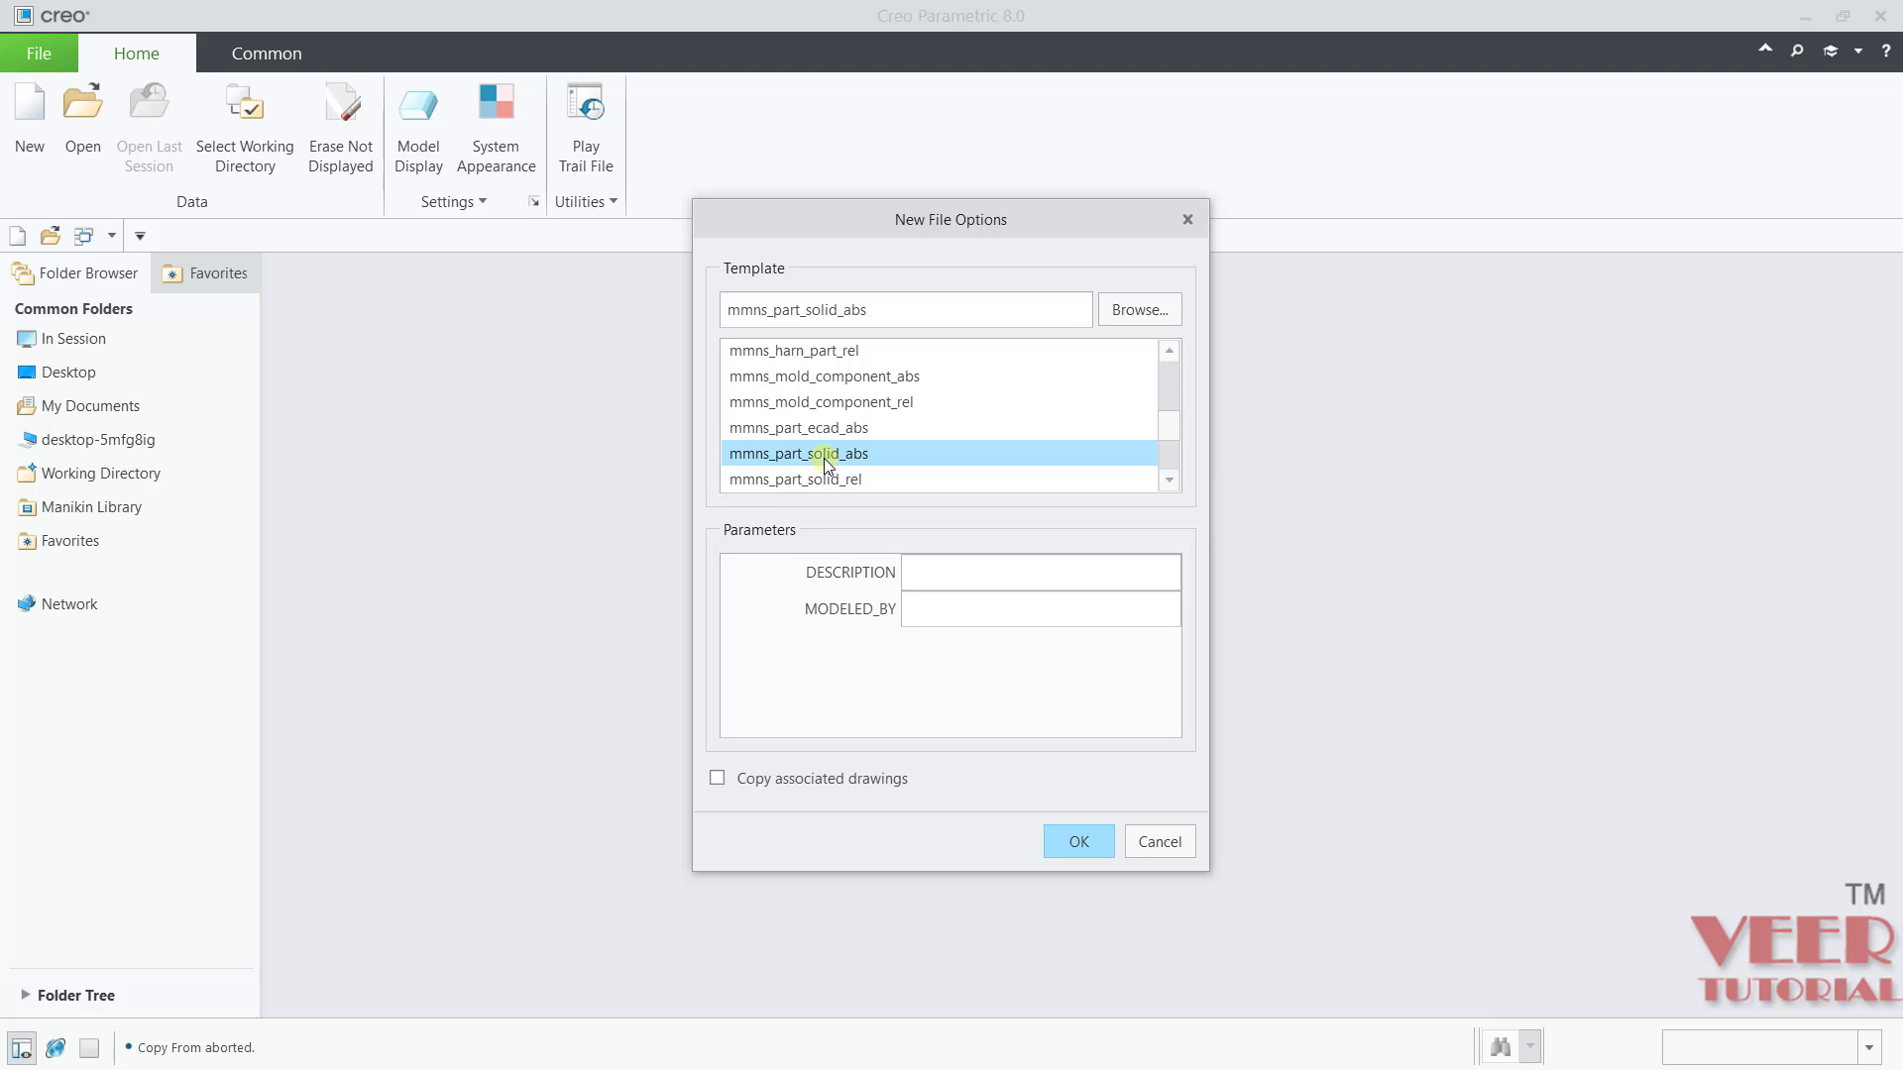
click(982, 575)
click(1065, 849)
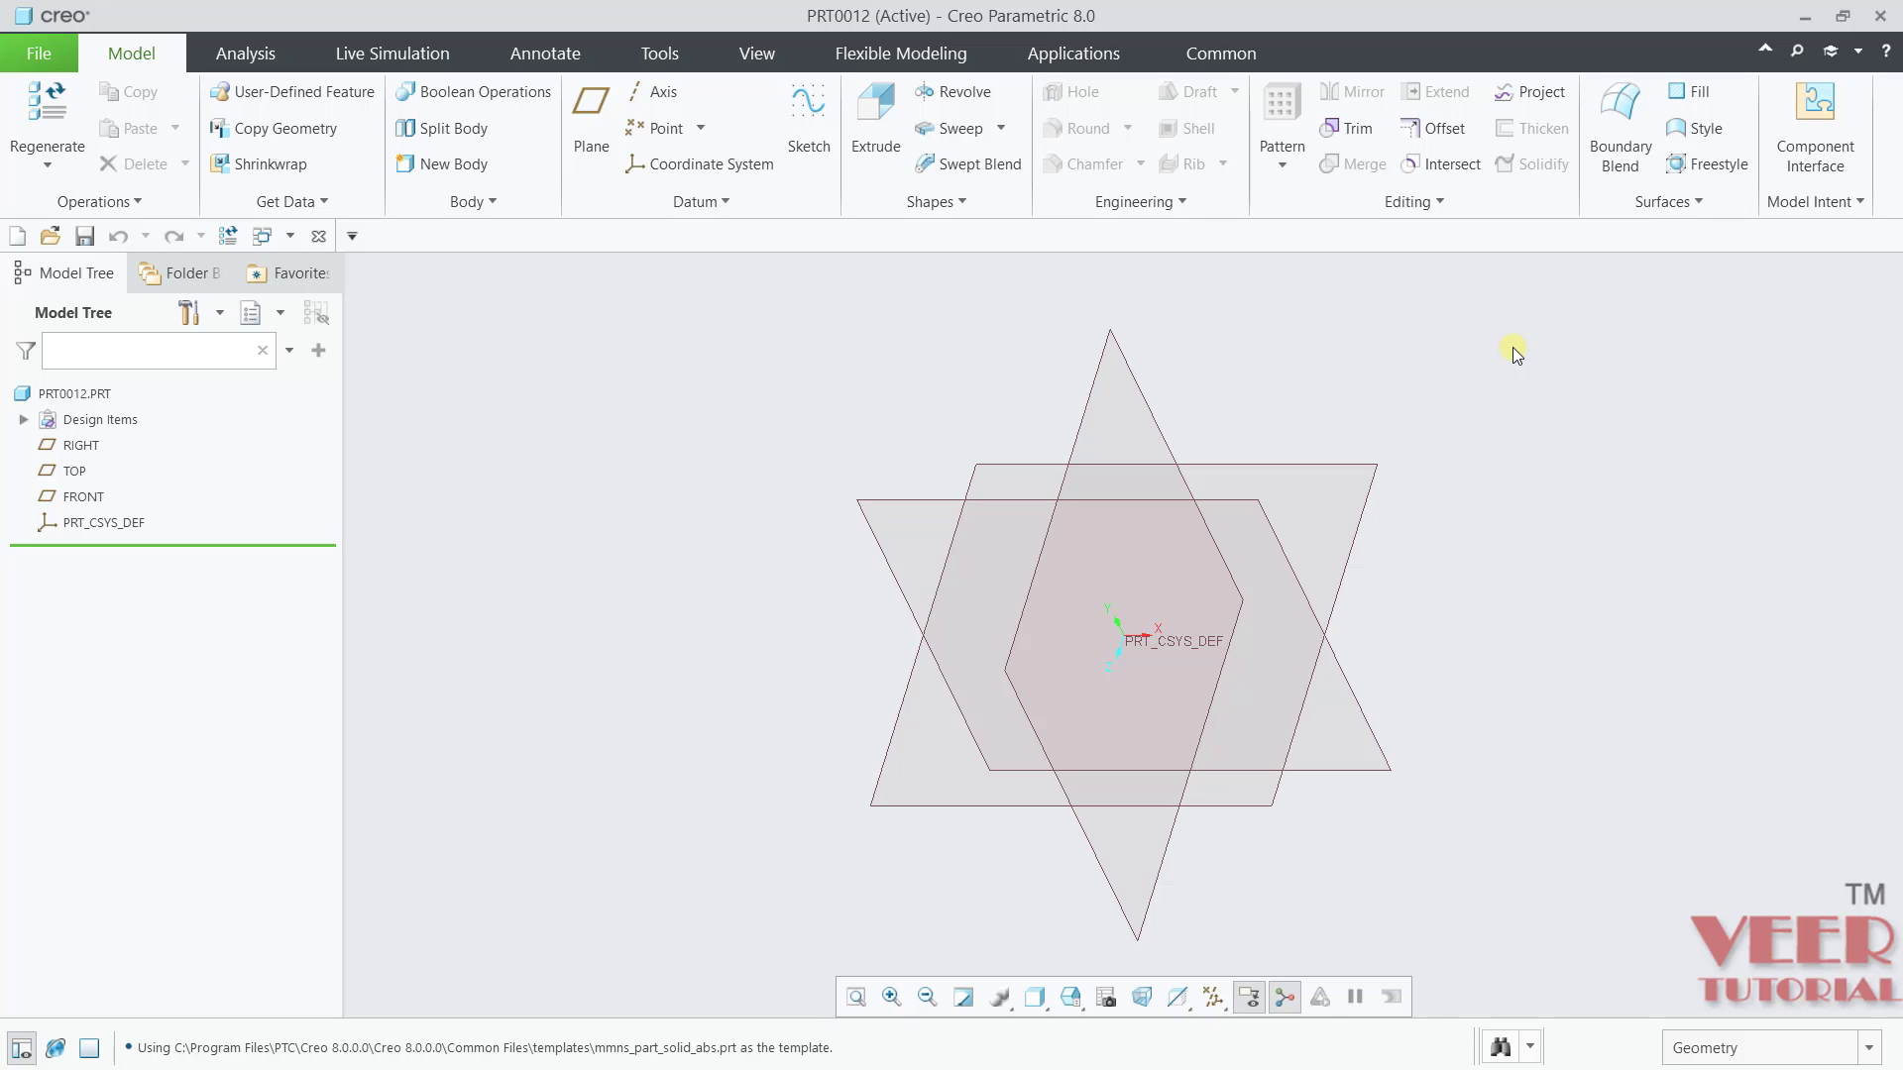
Start a sketch on the TOP datum plane with the RIGHT datum plane as reference and orientation Right.
click(813, 154)
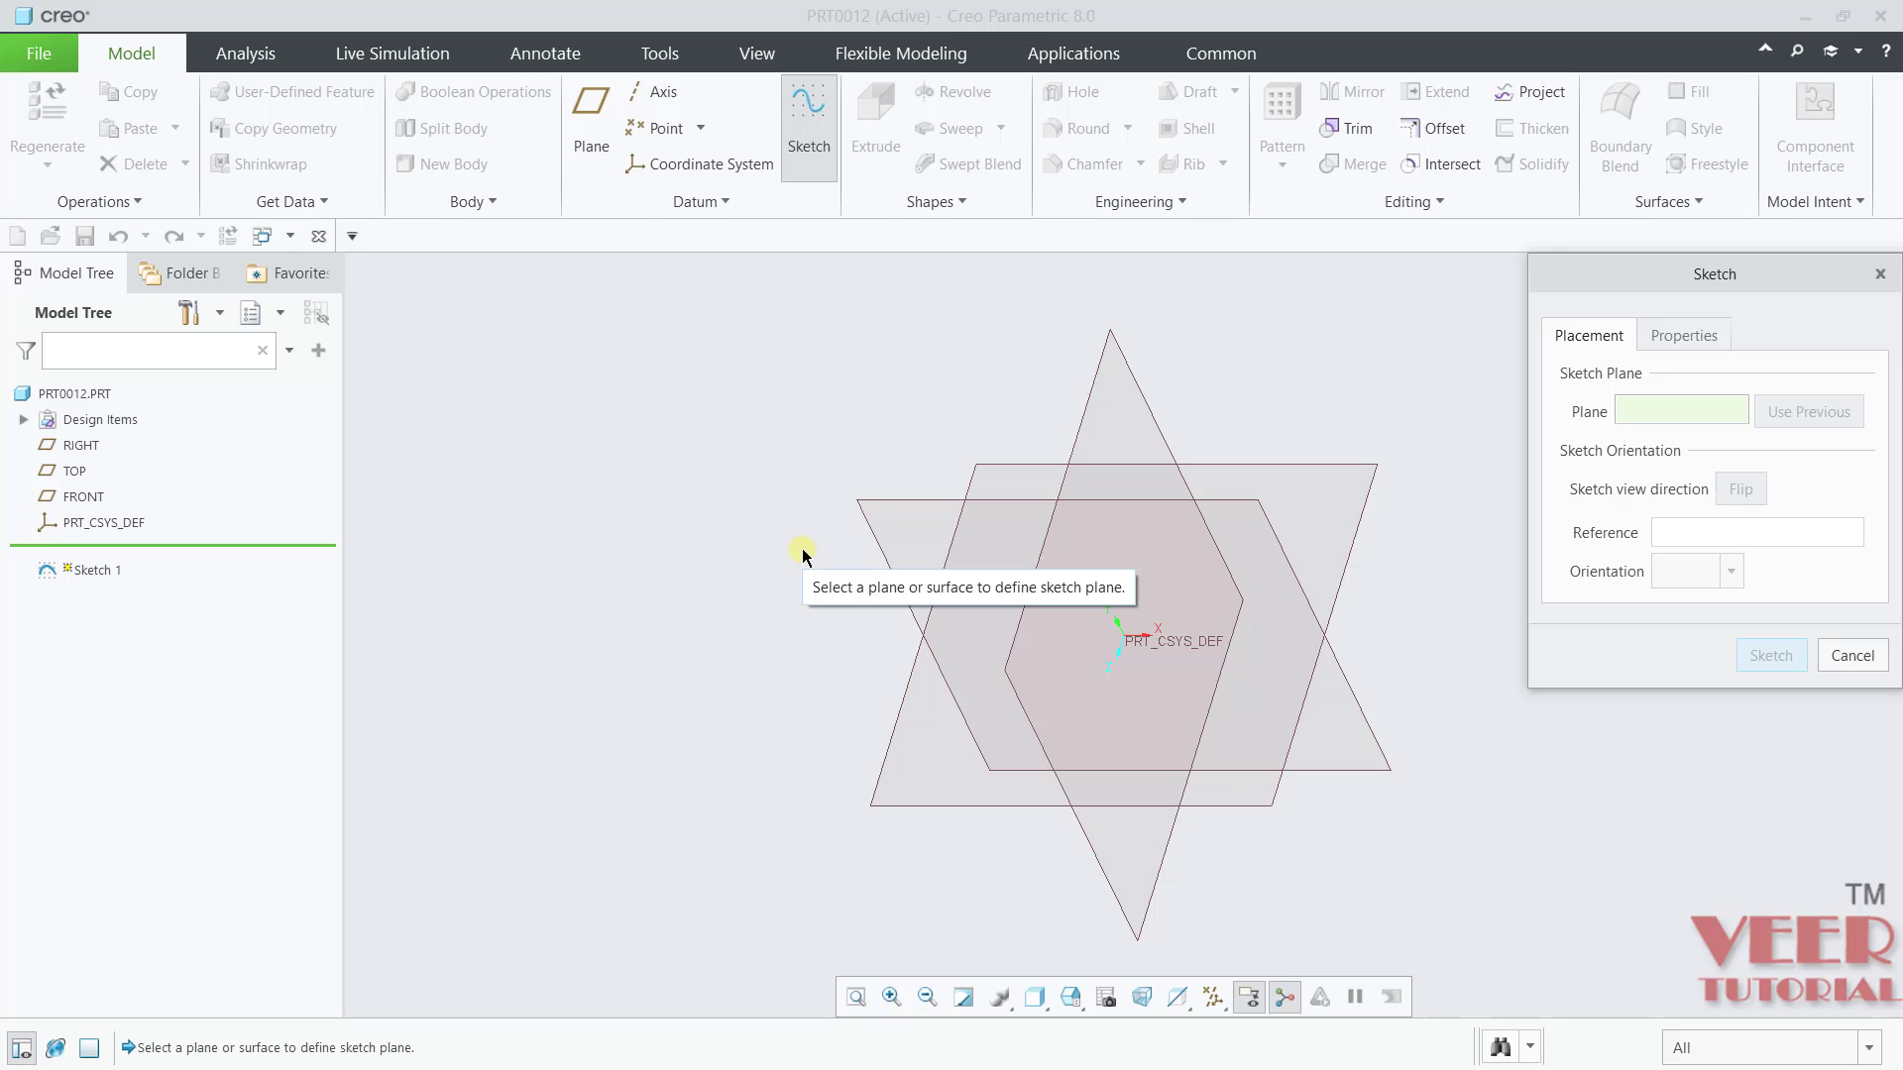
click(1317, 462)
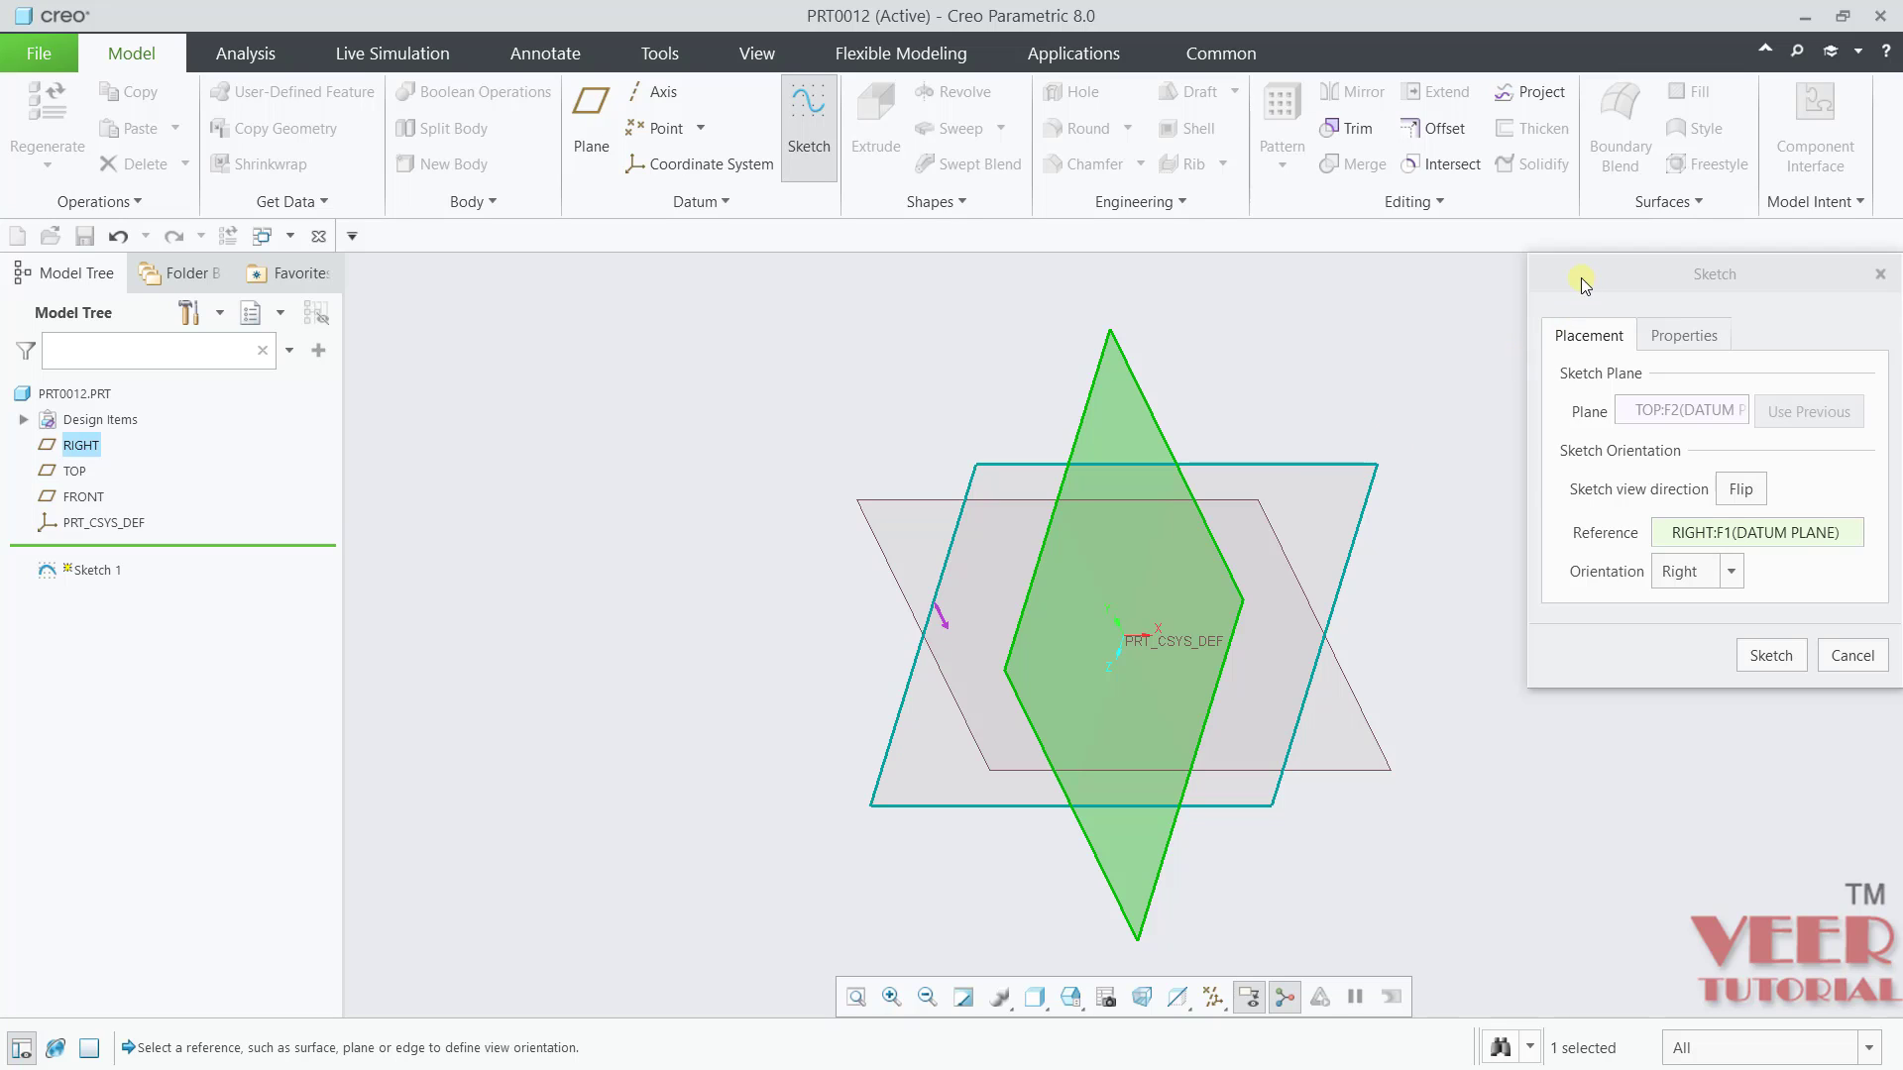
drag(1580, 278, 1507, 297)
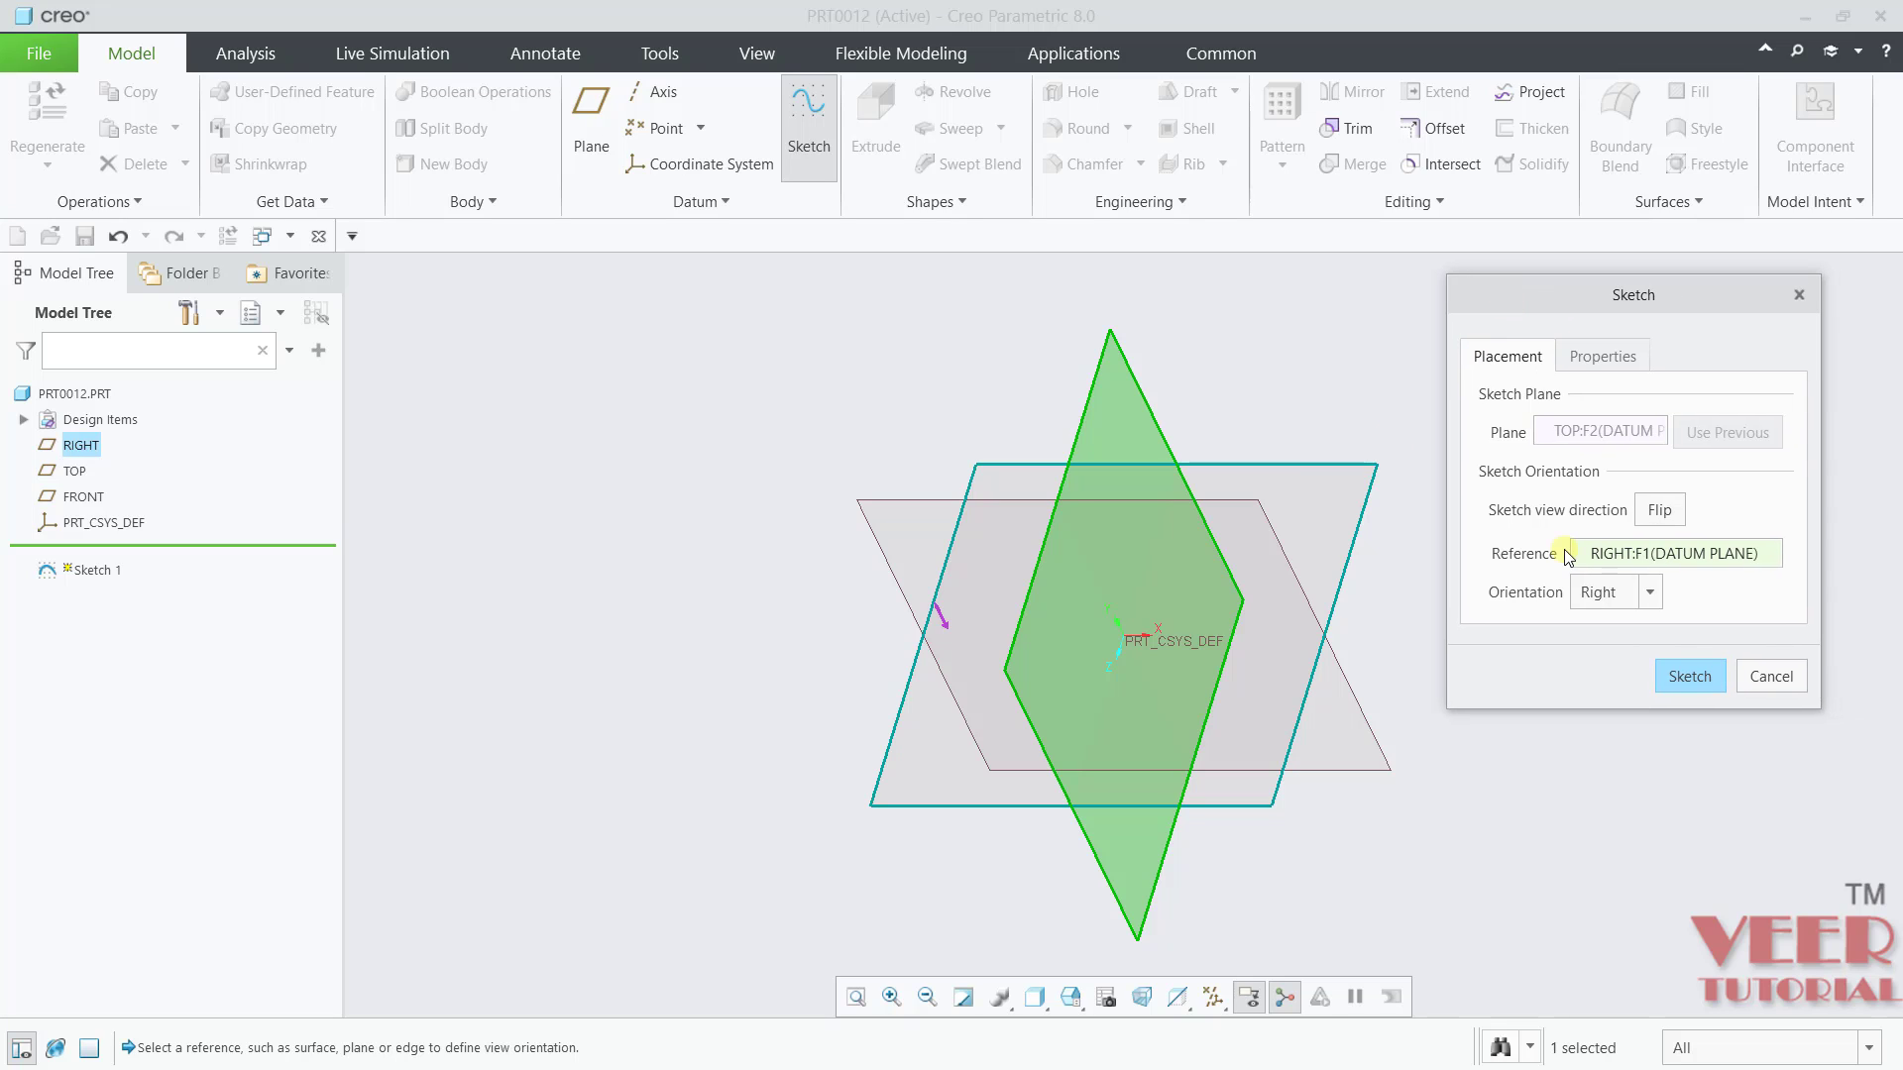
click(1675, 555)
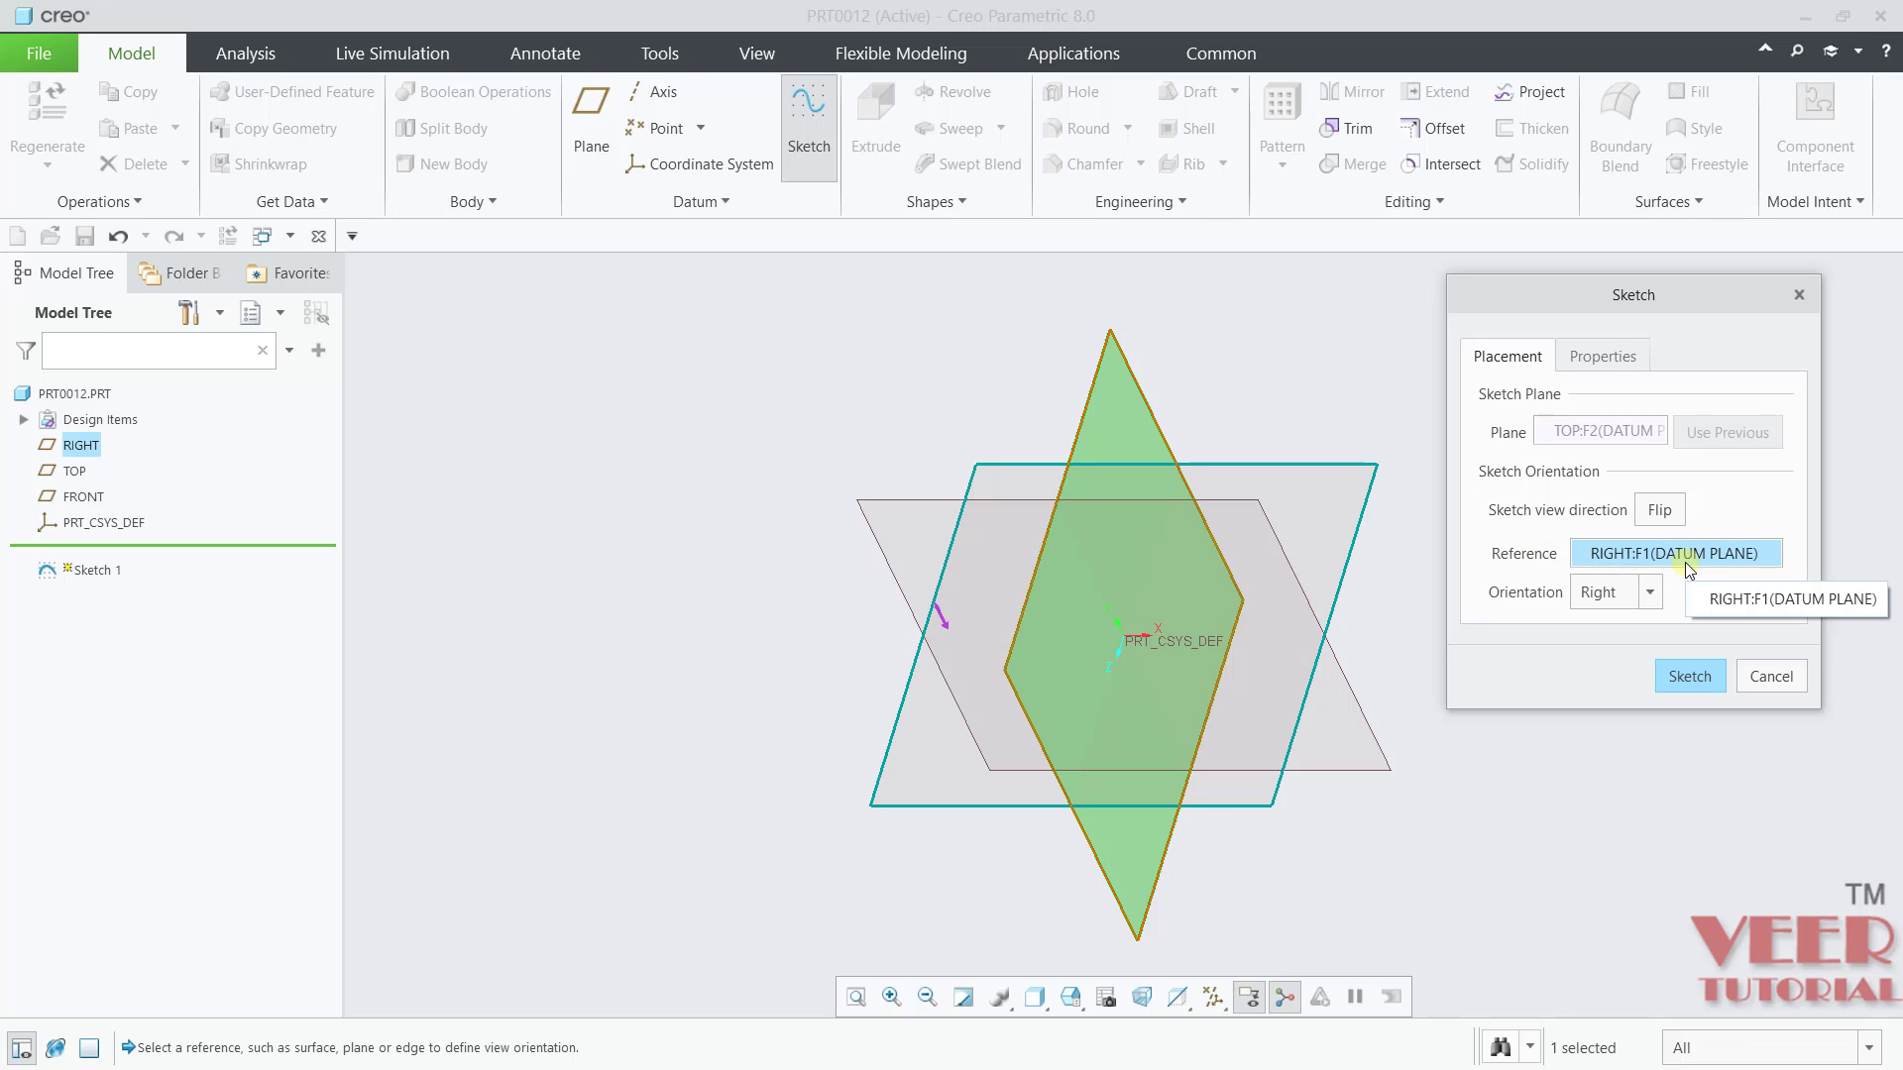
click(1650, 591)
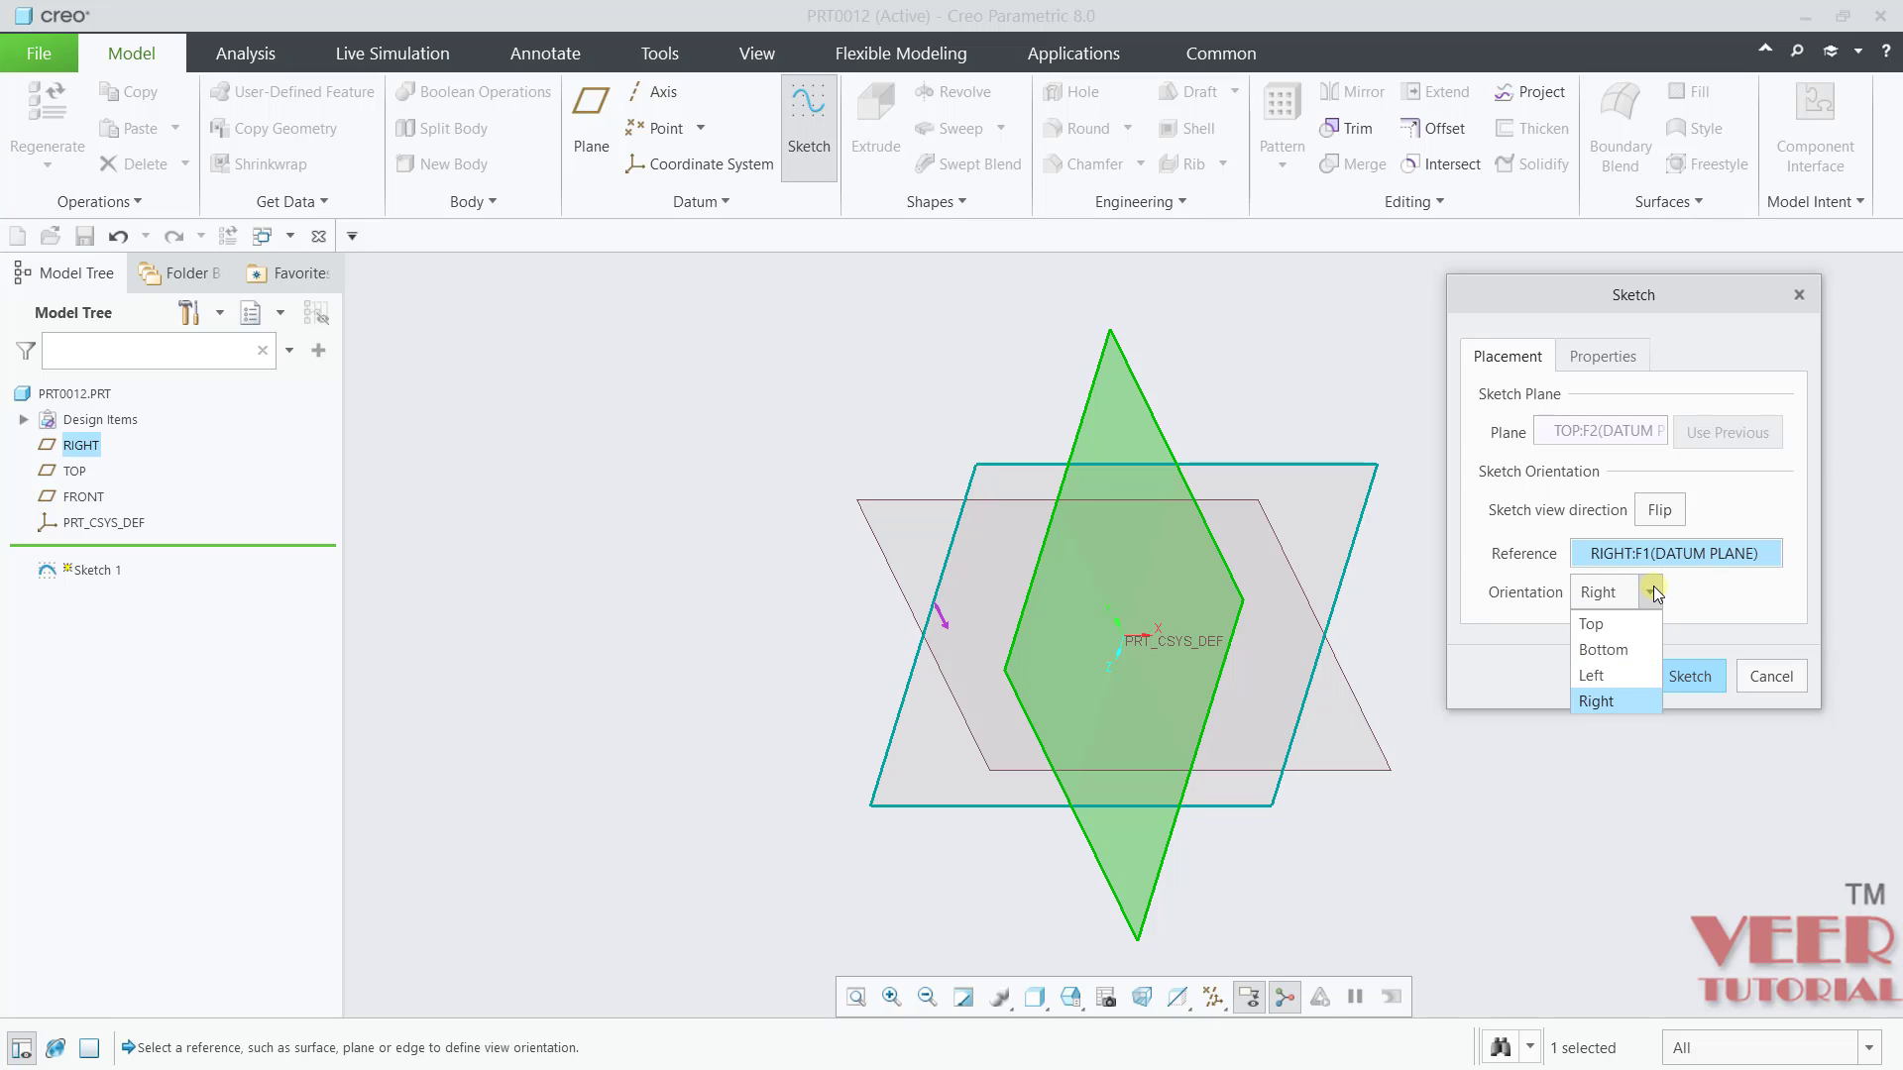
click(1651, 591)
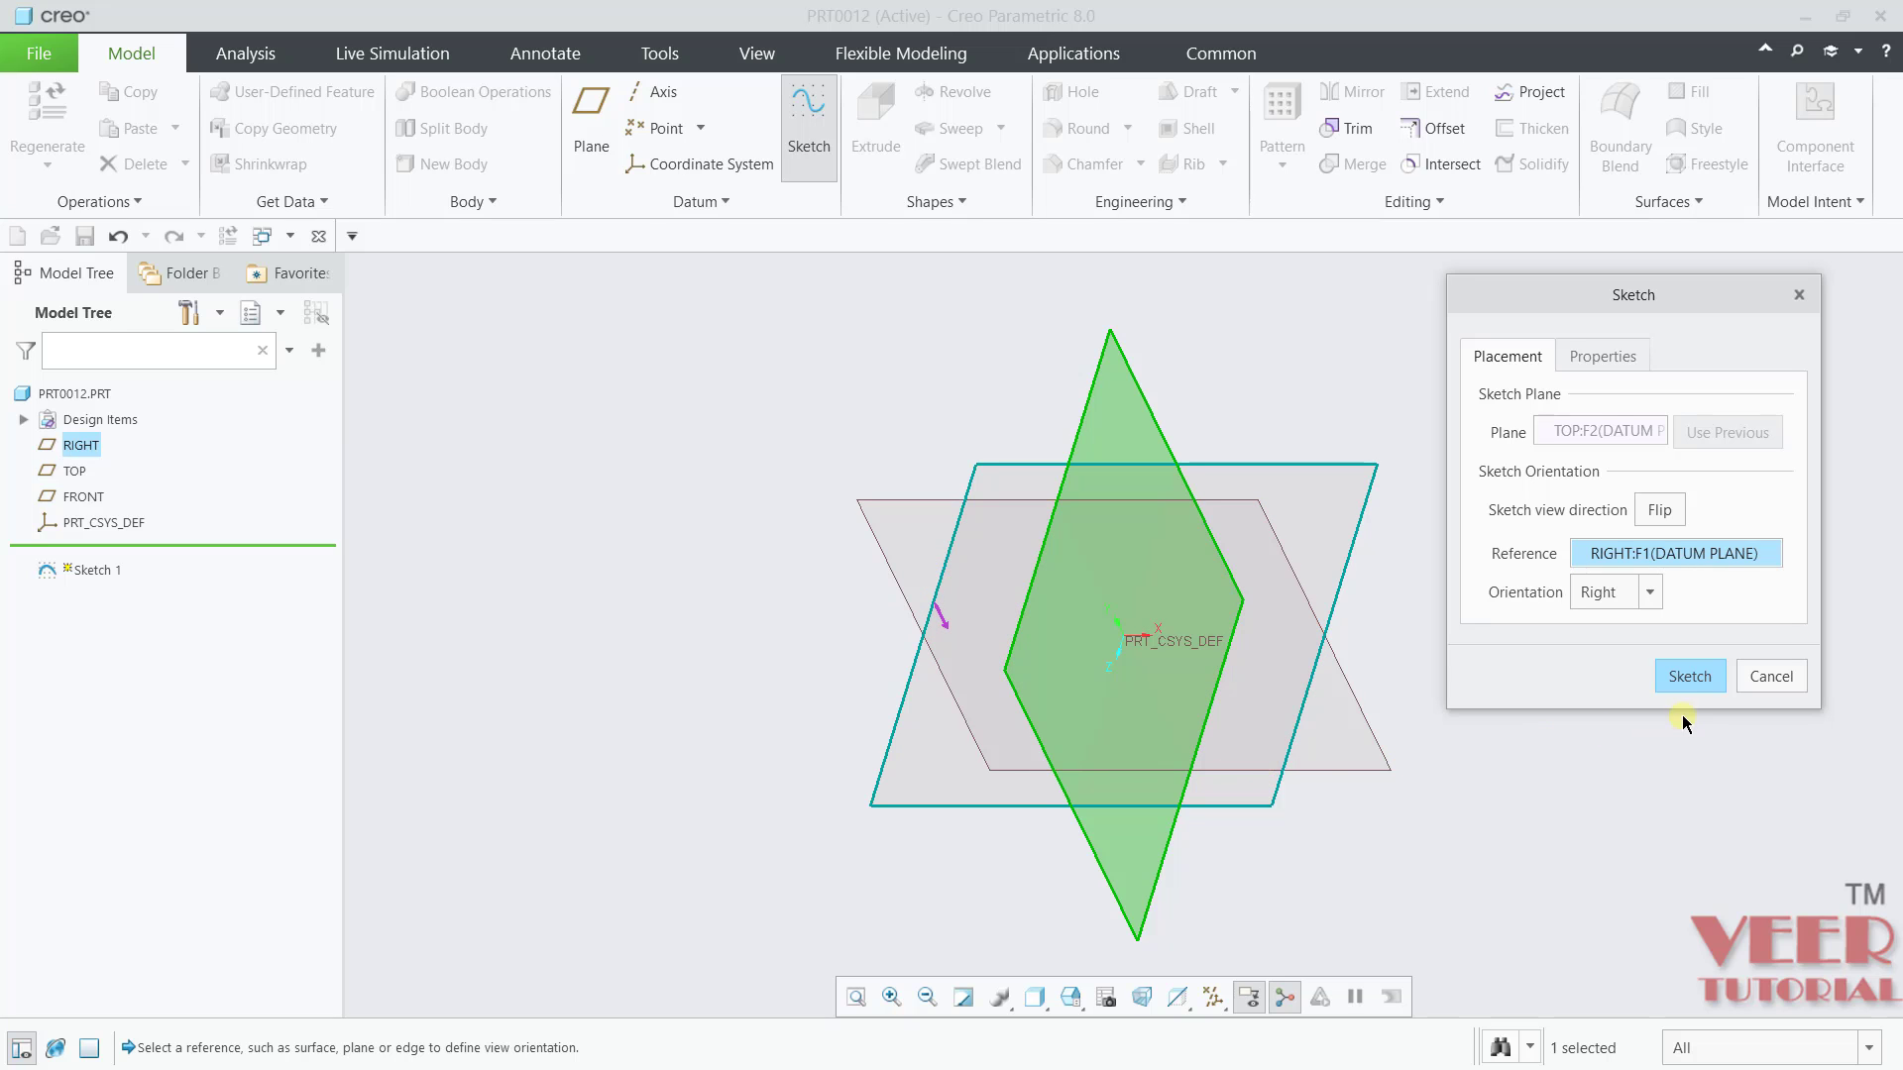
click(1690, 679)
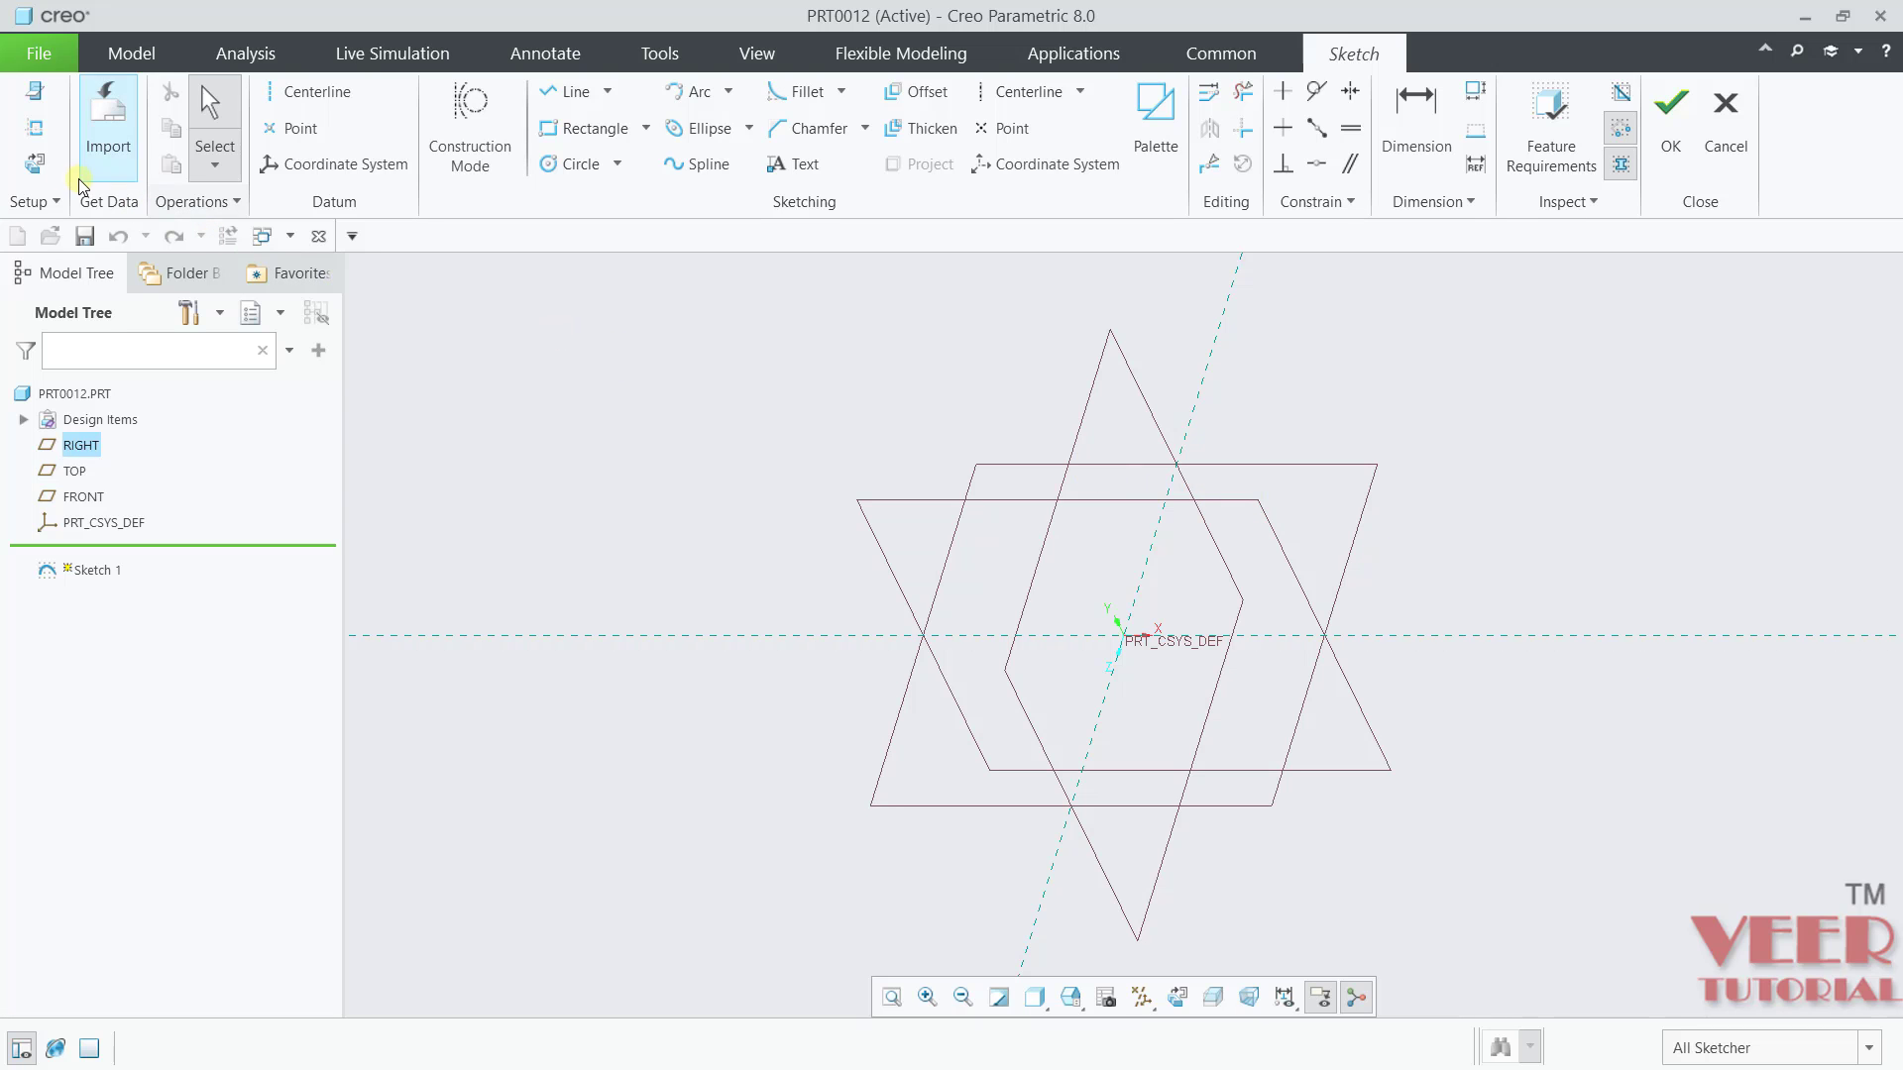
Reorient the sketch plane parallel to the screen and discard the empty sketch.
click(40, 165)
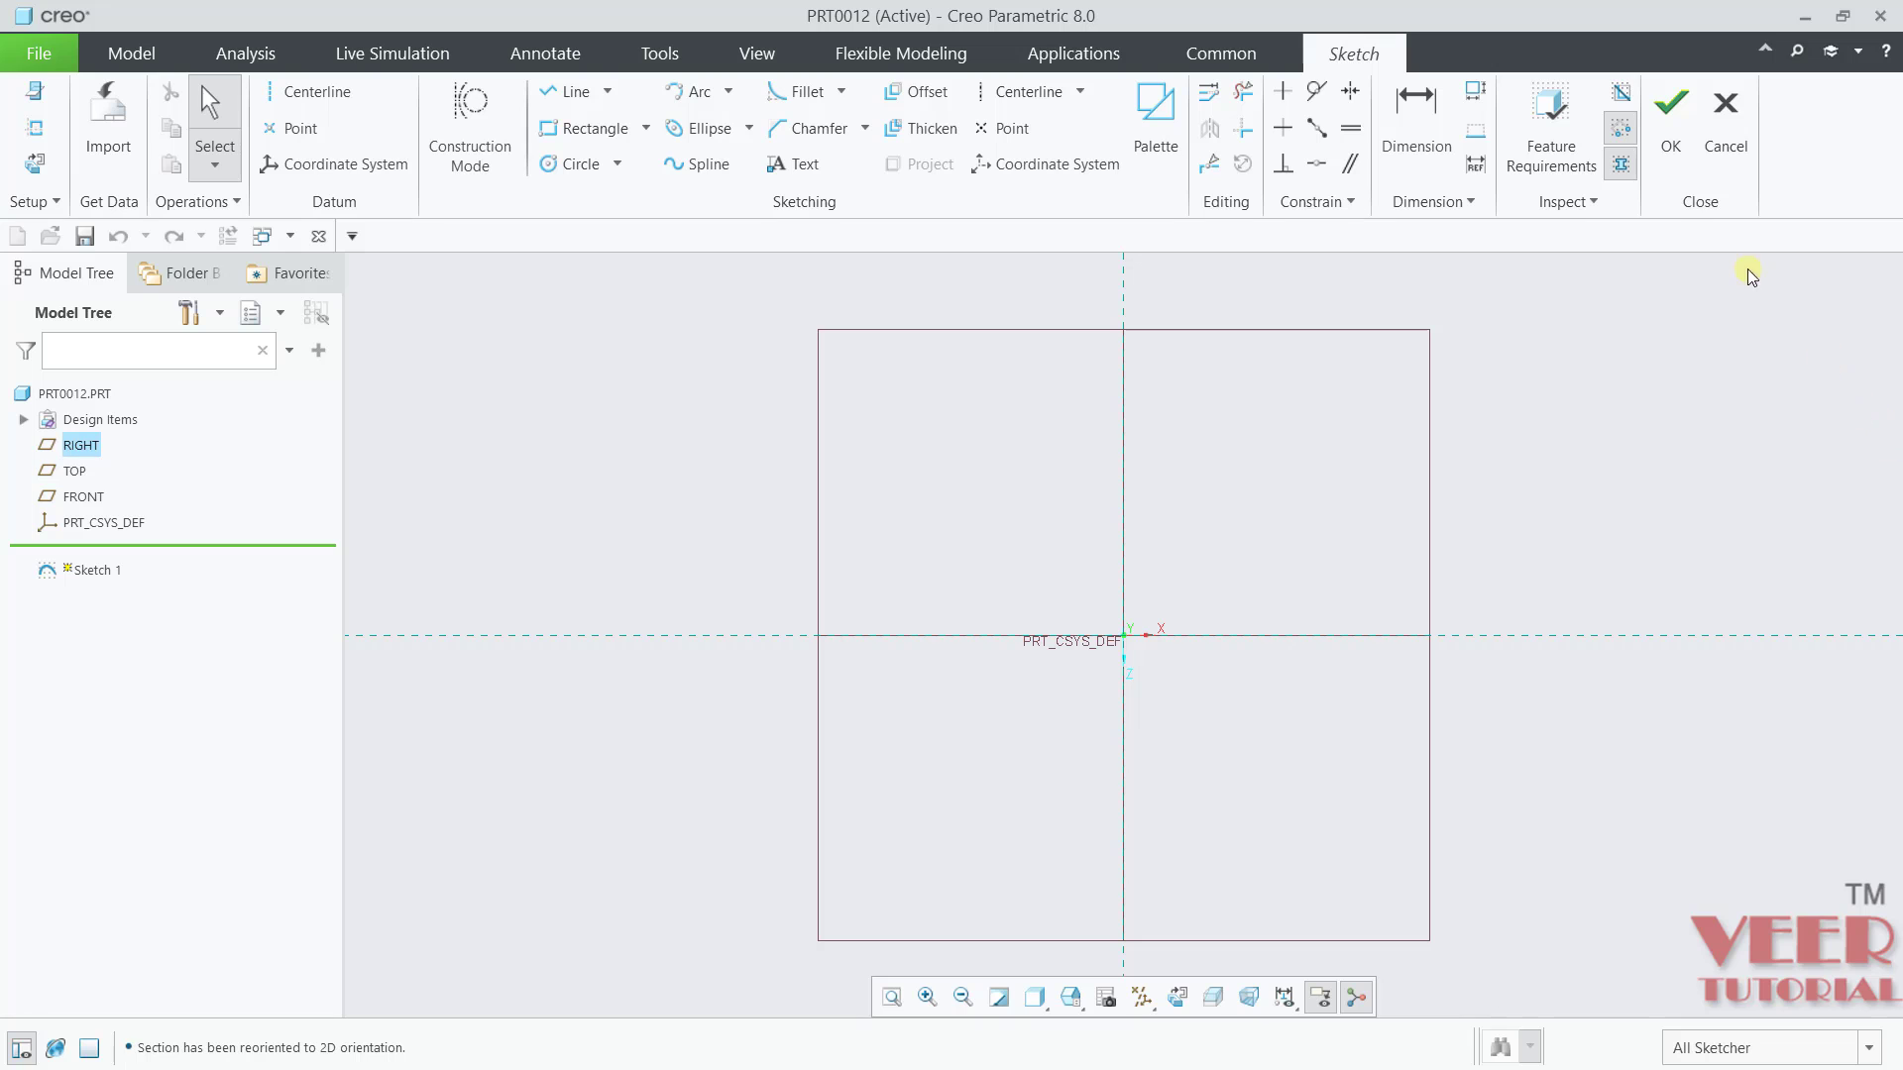
click(1725, 138)
click(1016, 591)
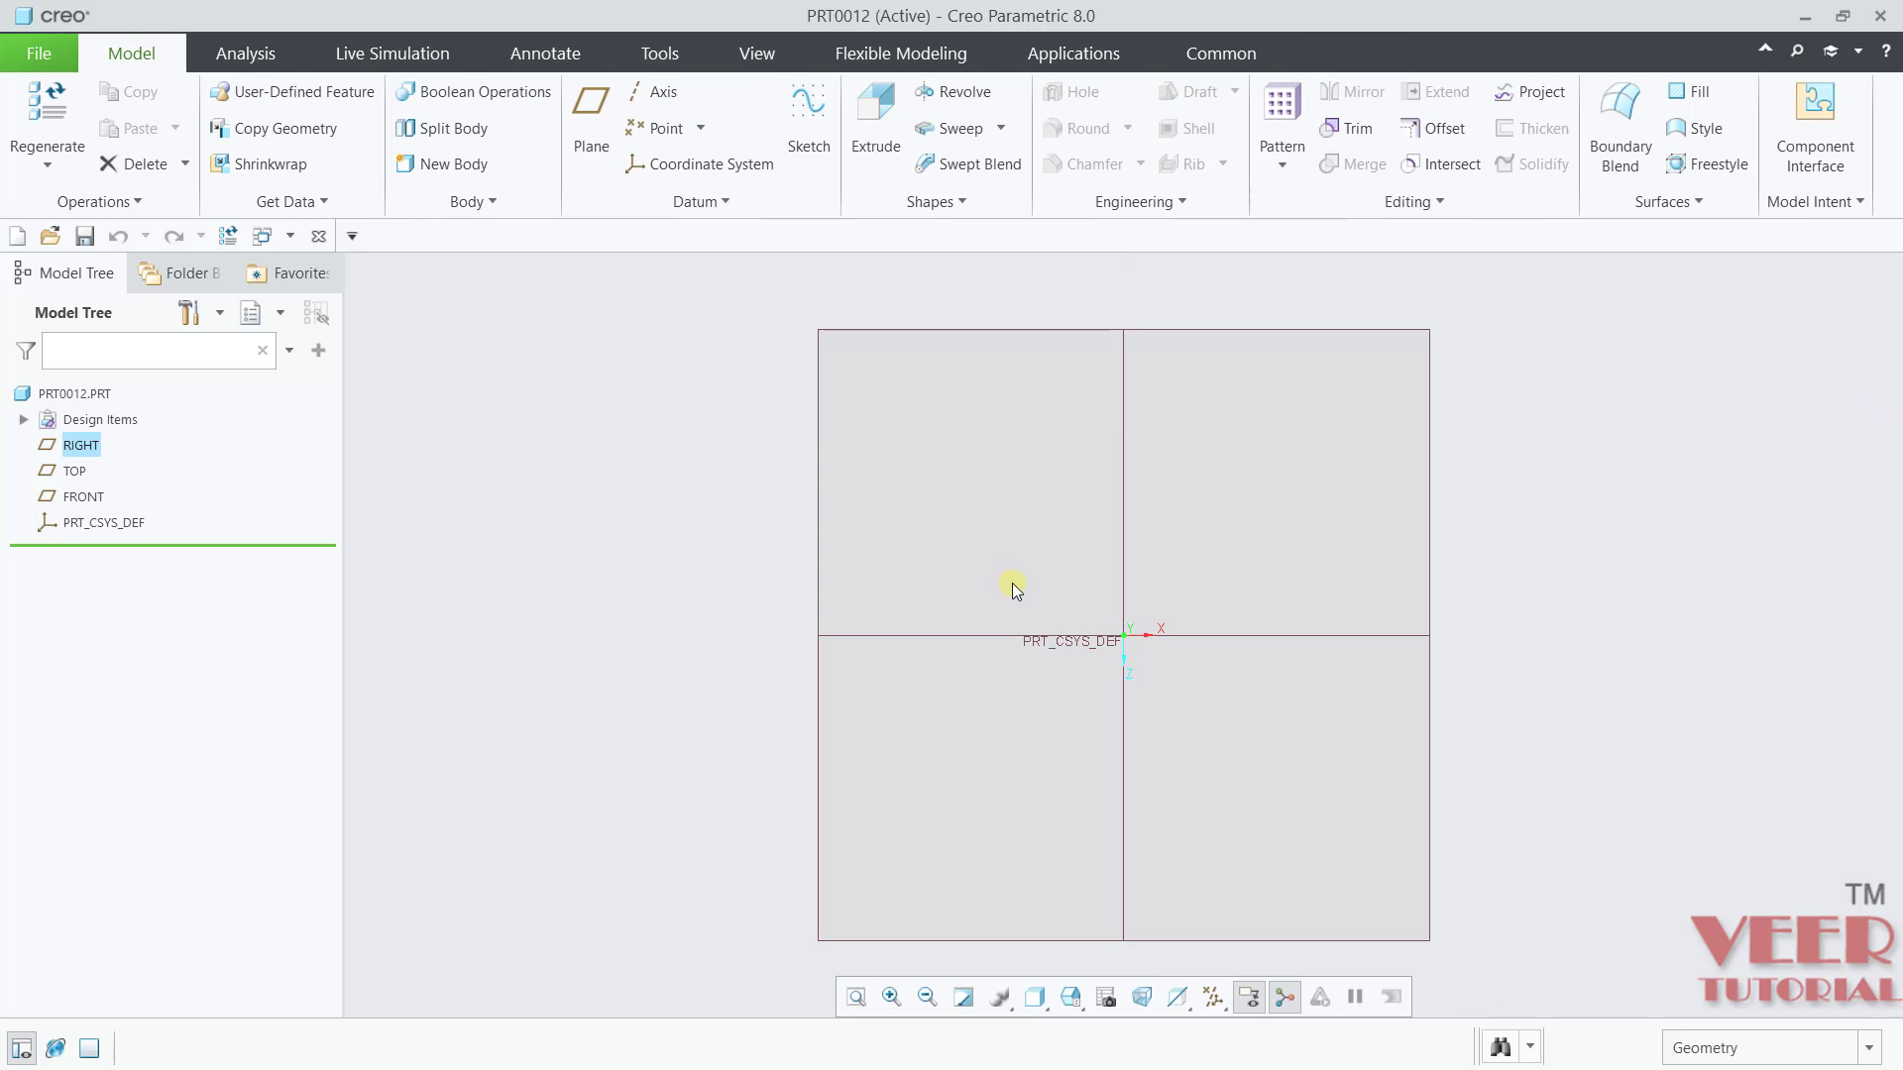
In the Sketcher startup options, enable making the sketching plane parallel to the screen.
click(39, 54)
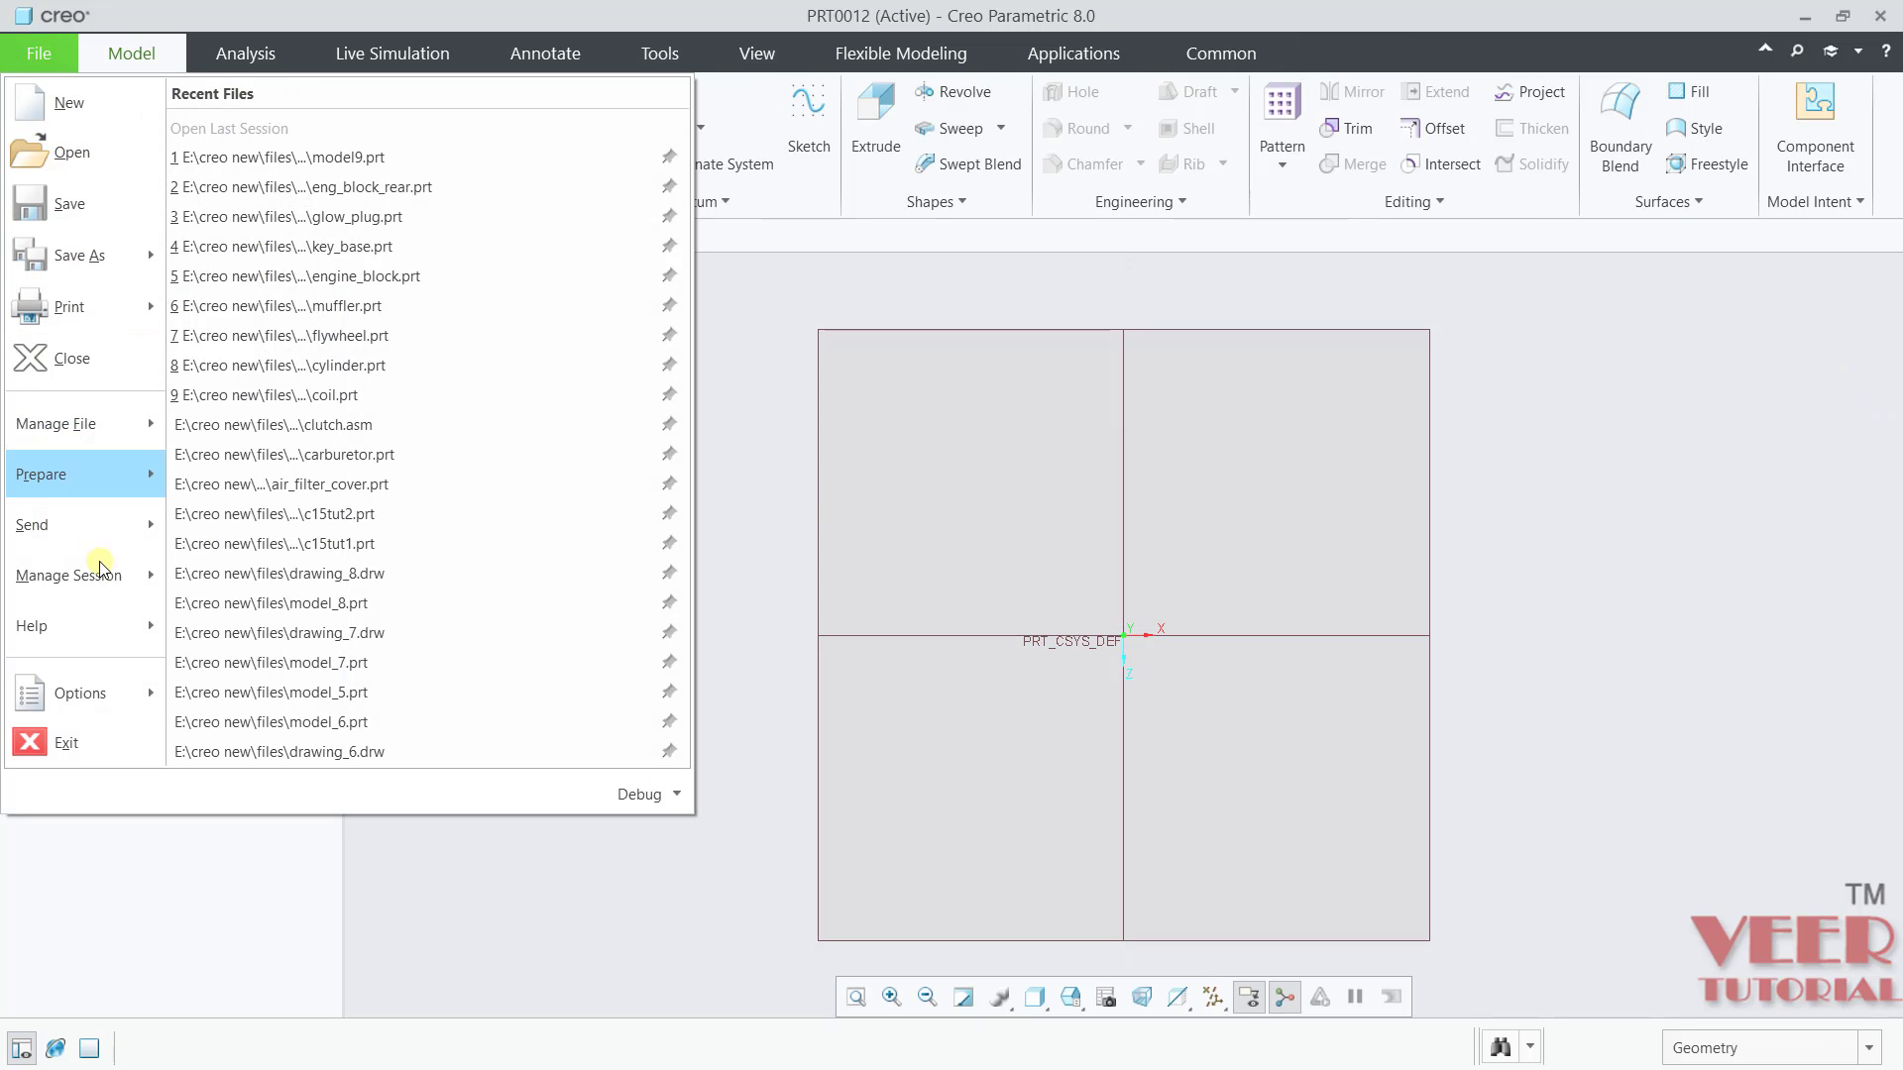
mouse_move(87, 709)
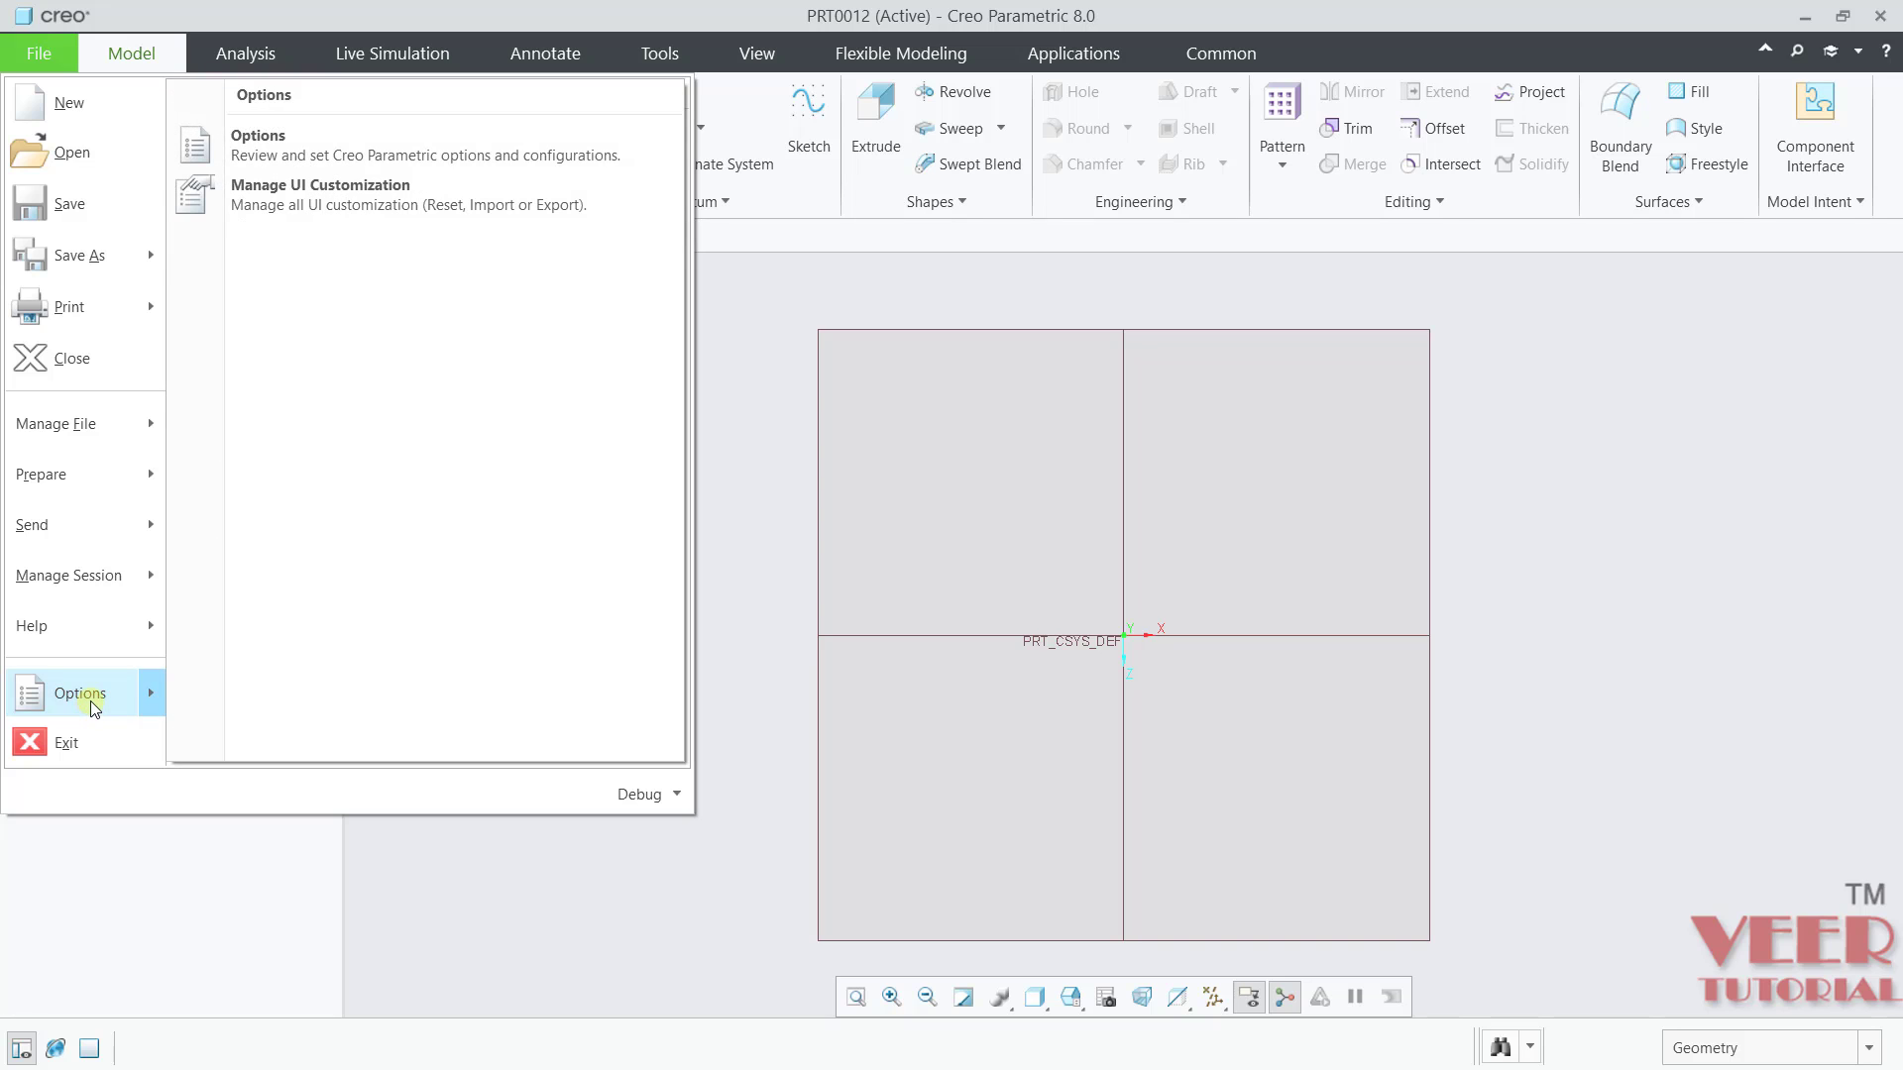
click(325, 159)
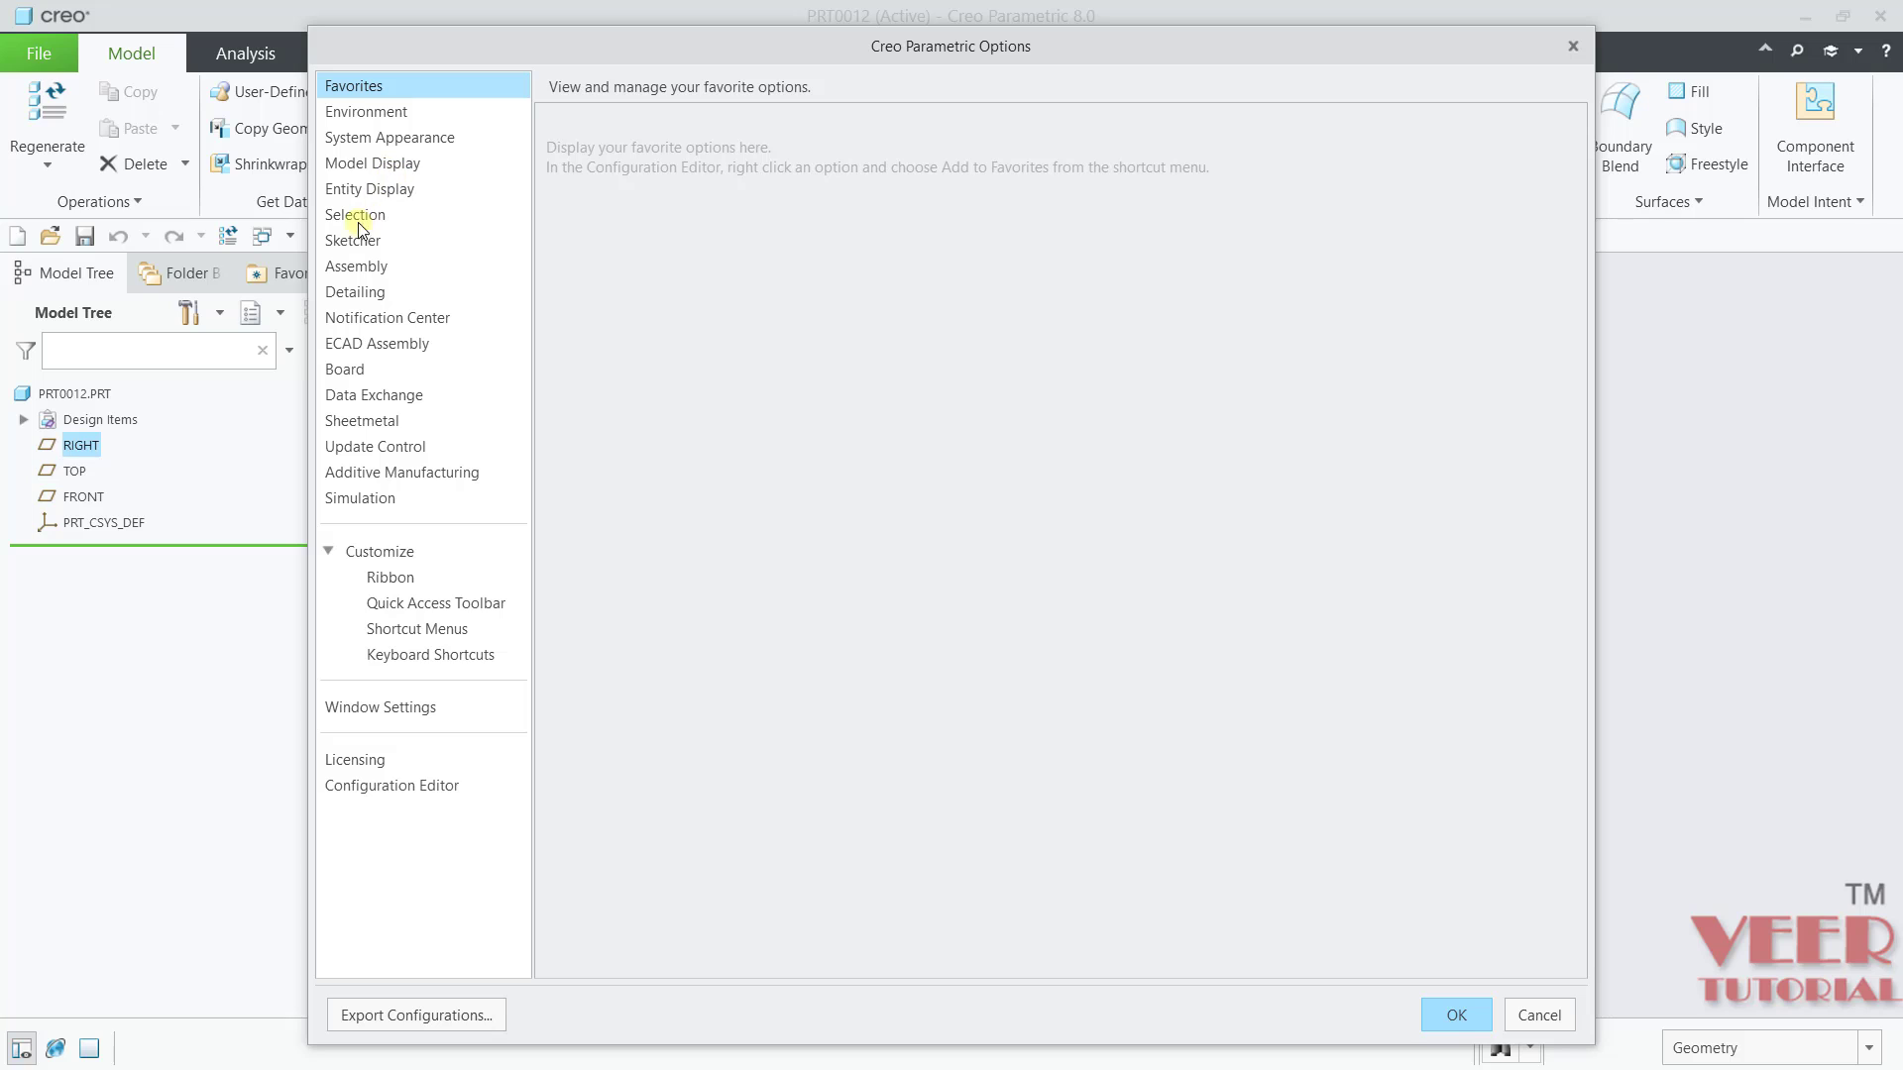
click(346, 242)
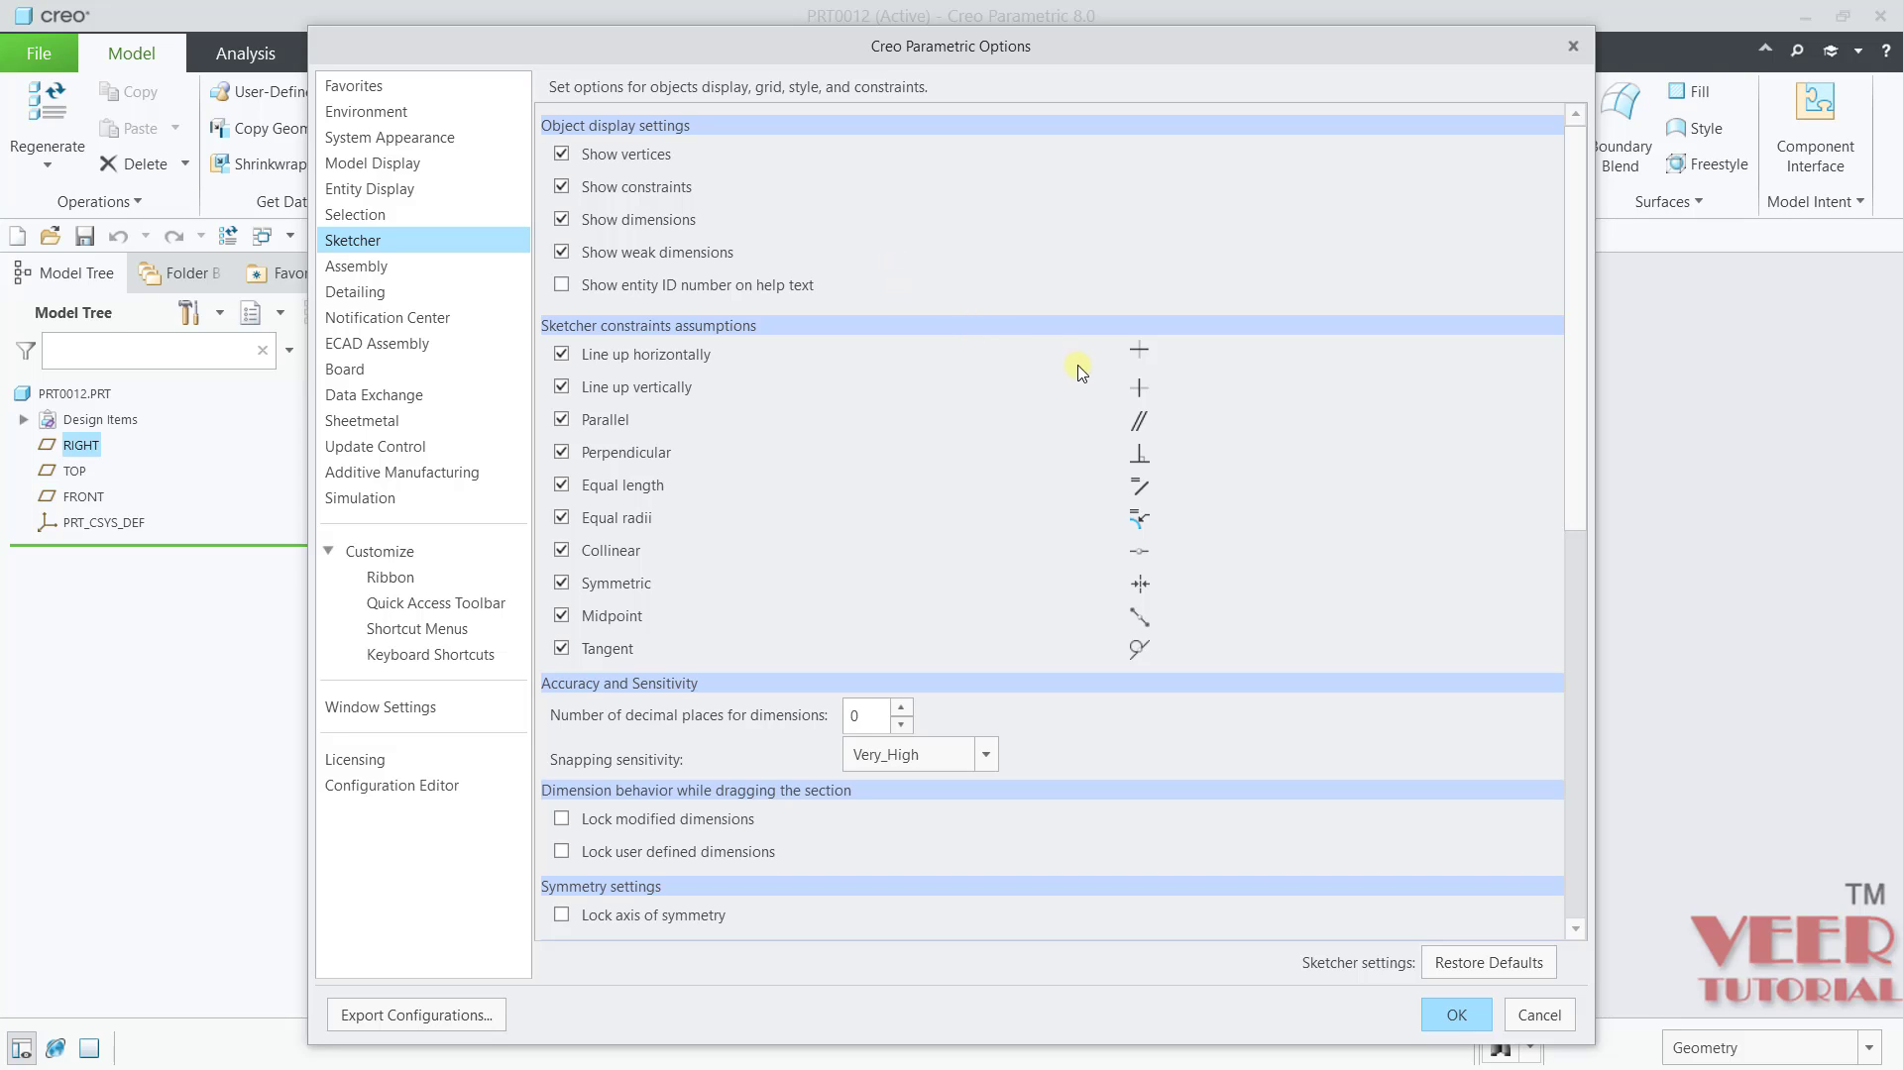
scroll(907, 438, down, 5)
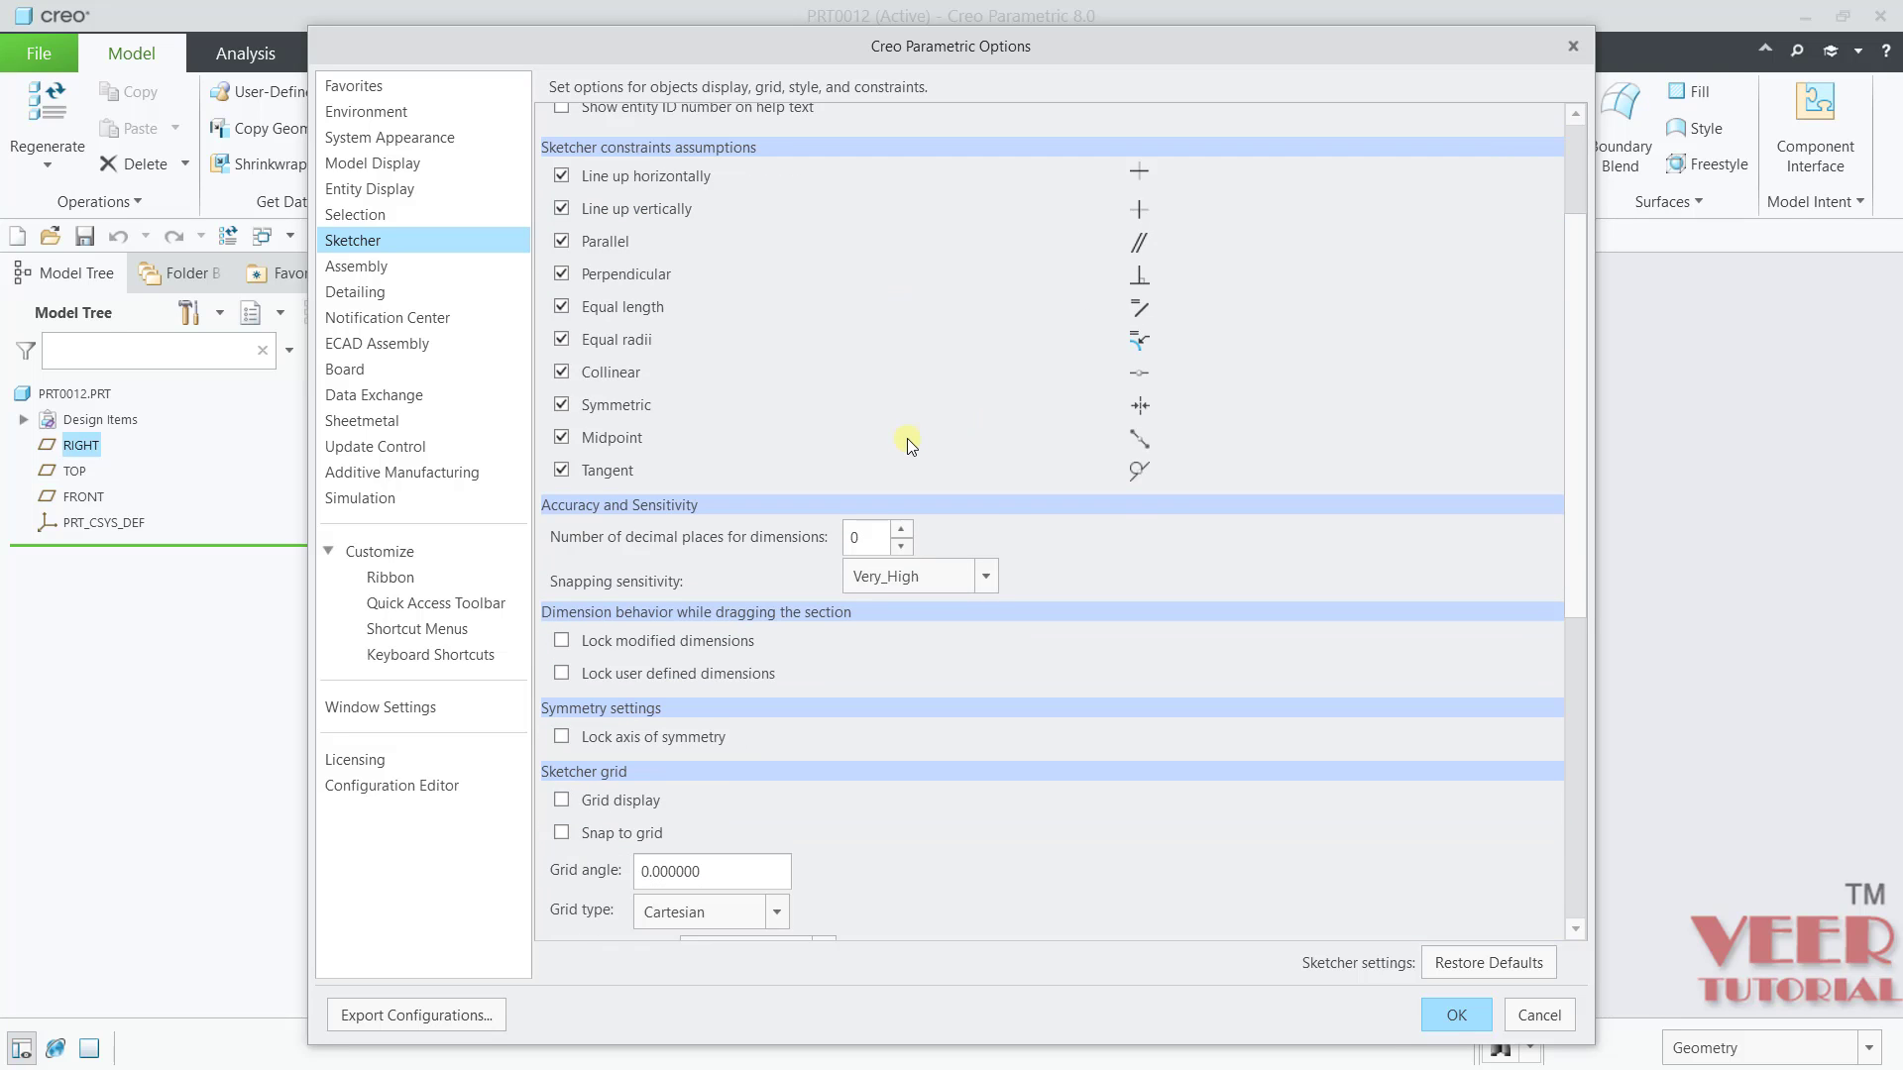
scroll(907, 438, down, 6)
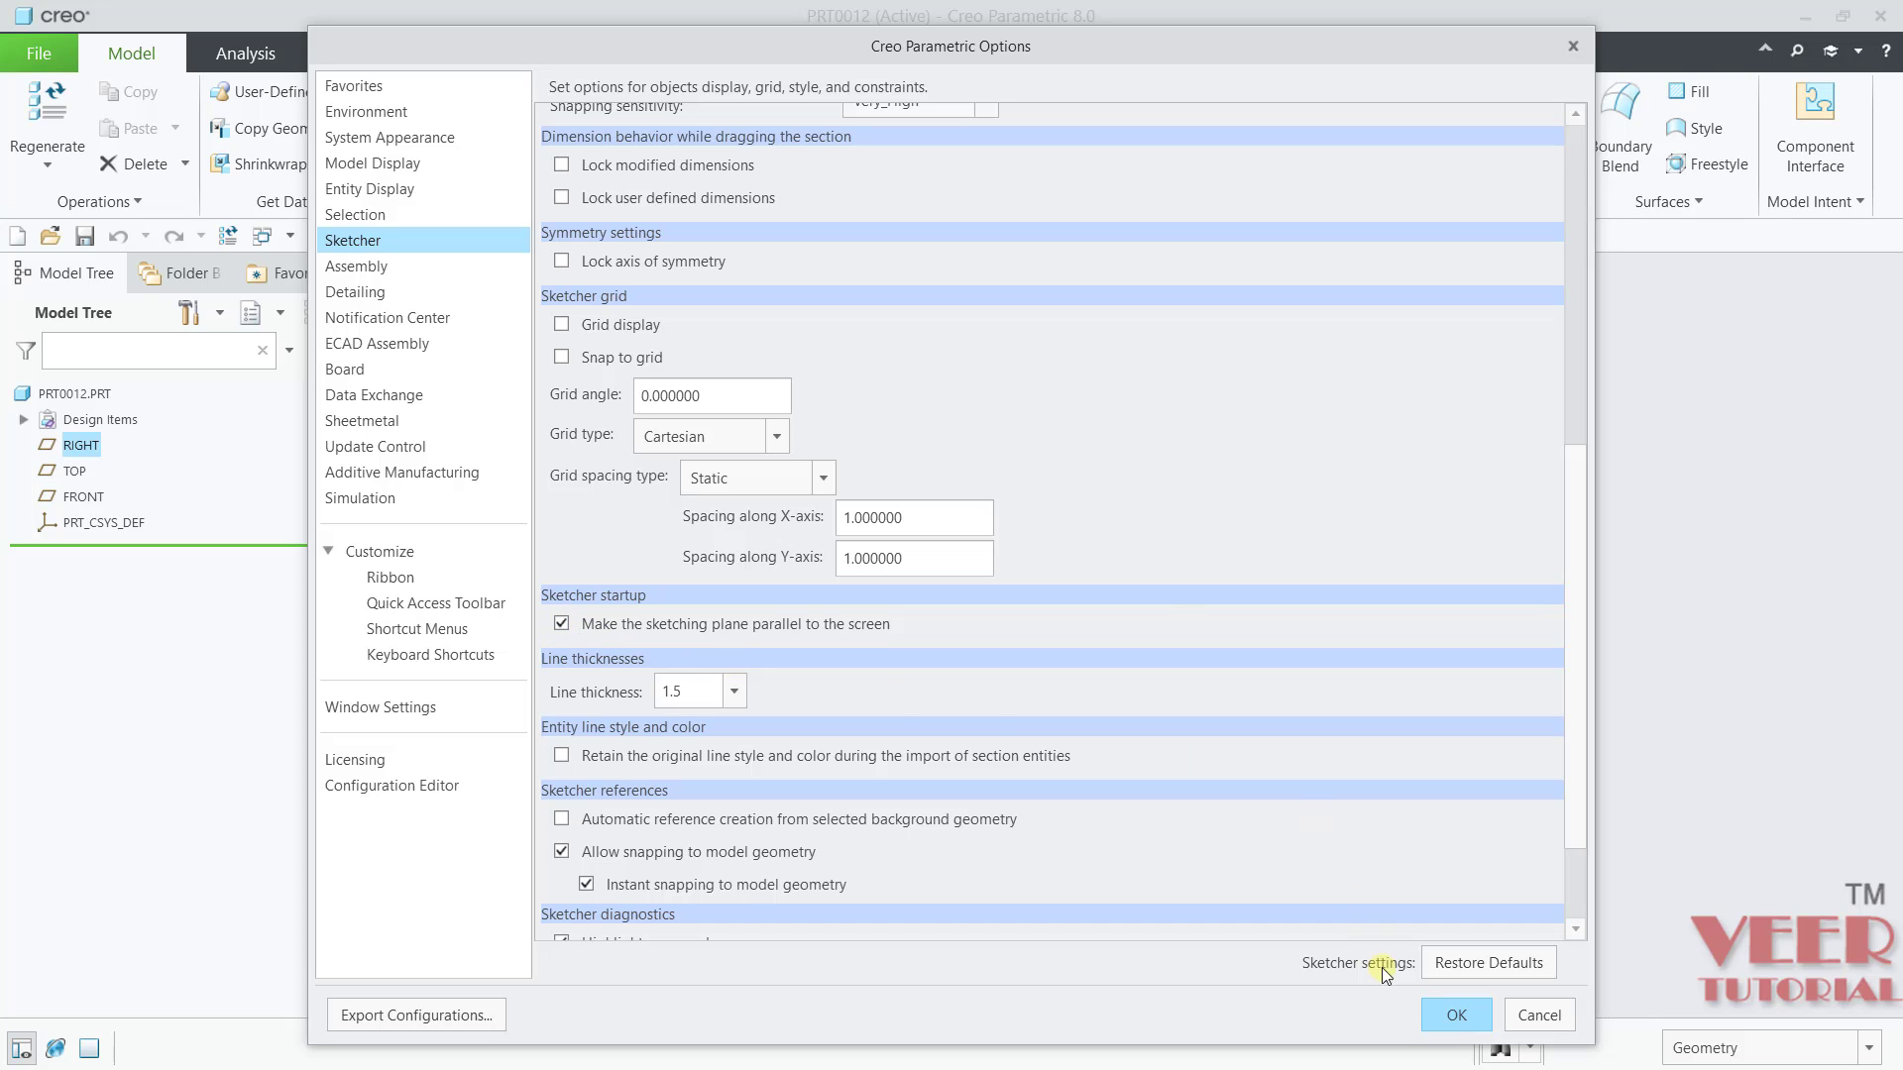
Apply the changed options and save them to the config.pro configuration file in the public Documents folder.
click(1452, 1015)
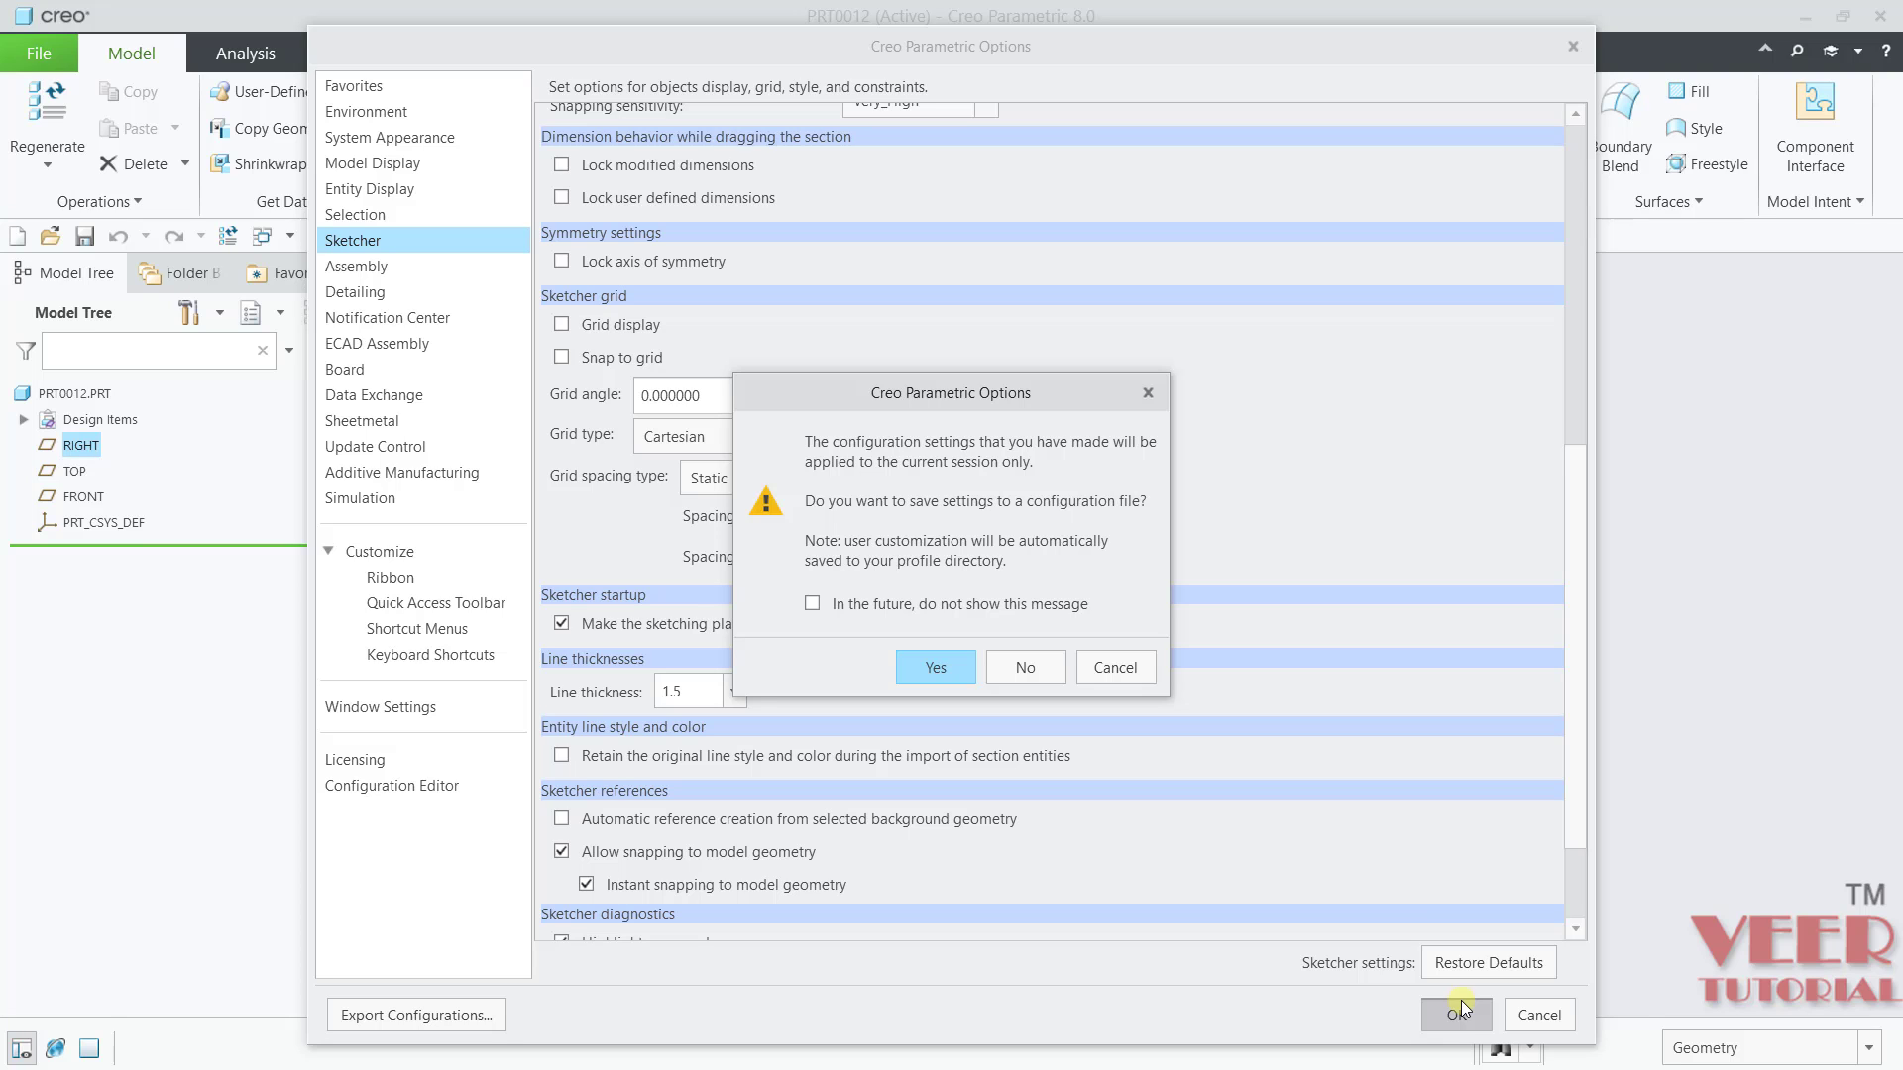
click(930, 667)
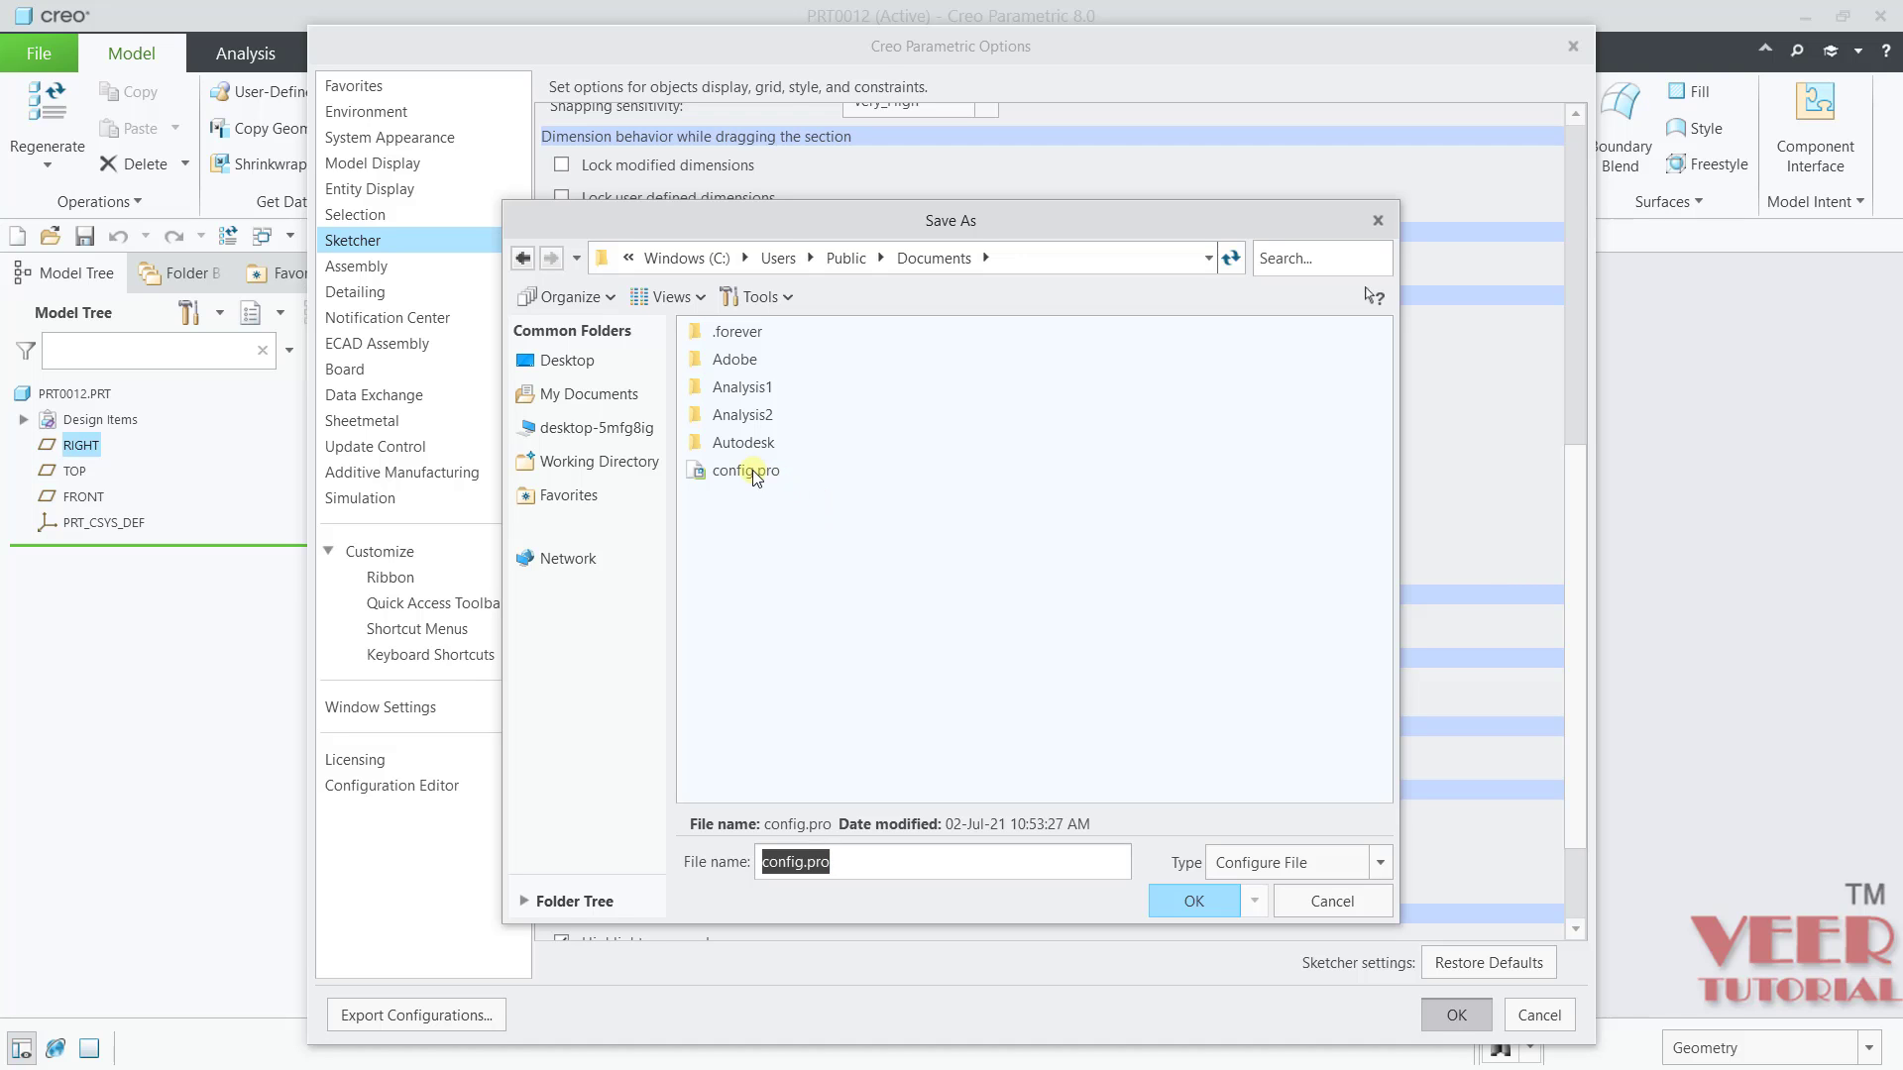
click(1184, 902)
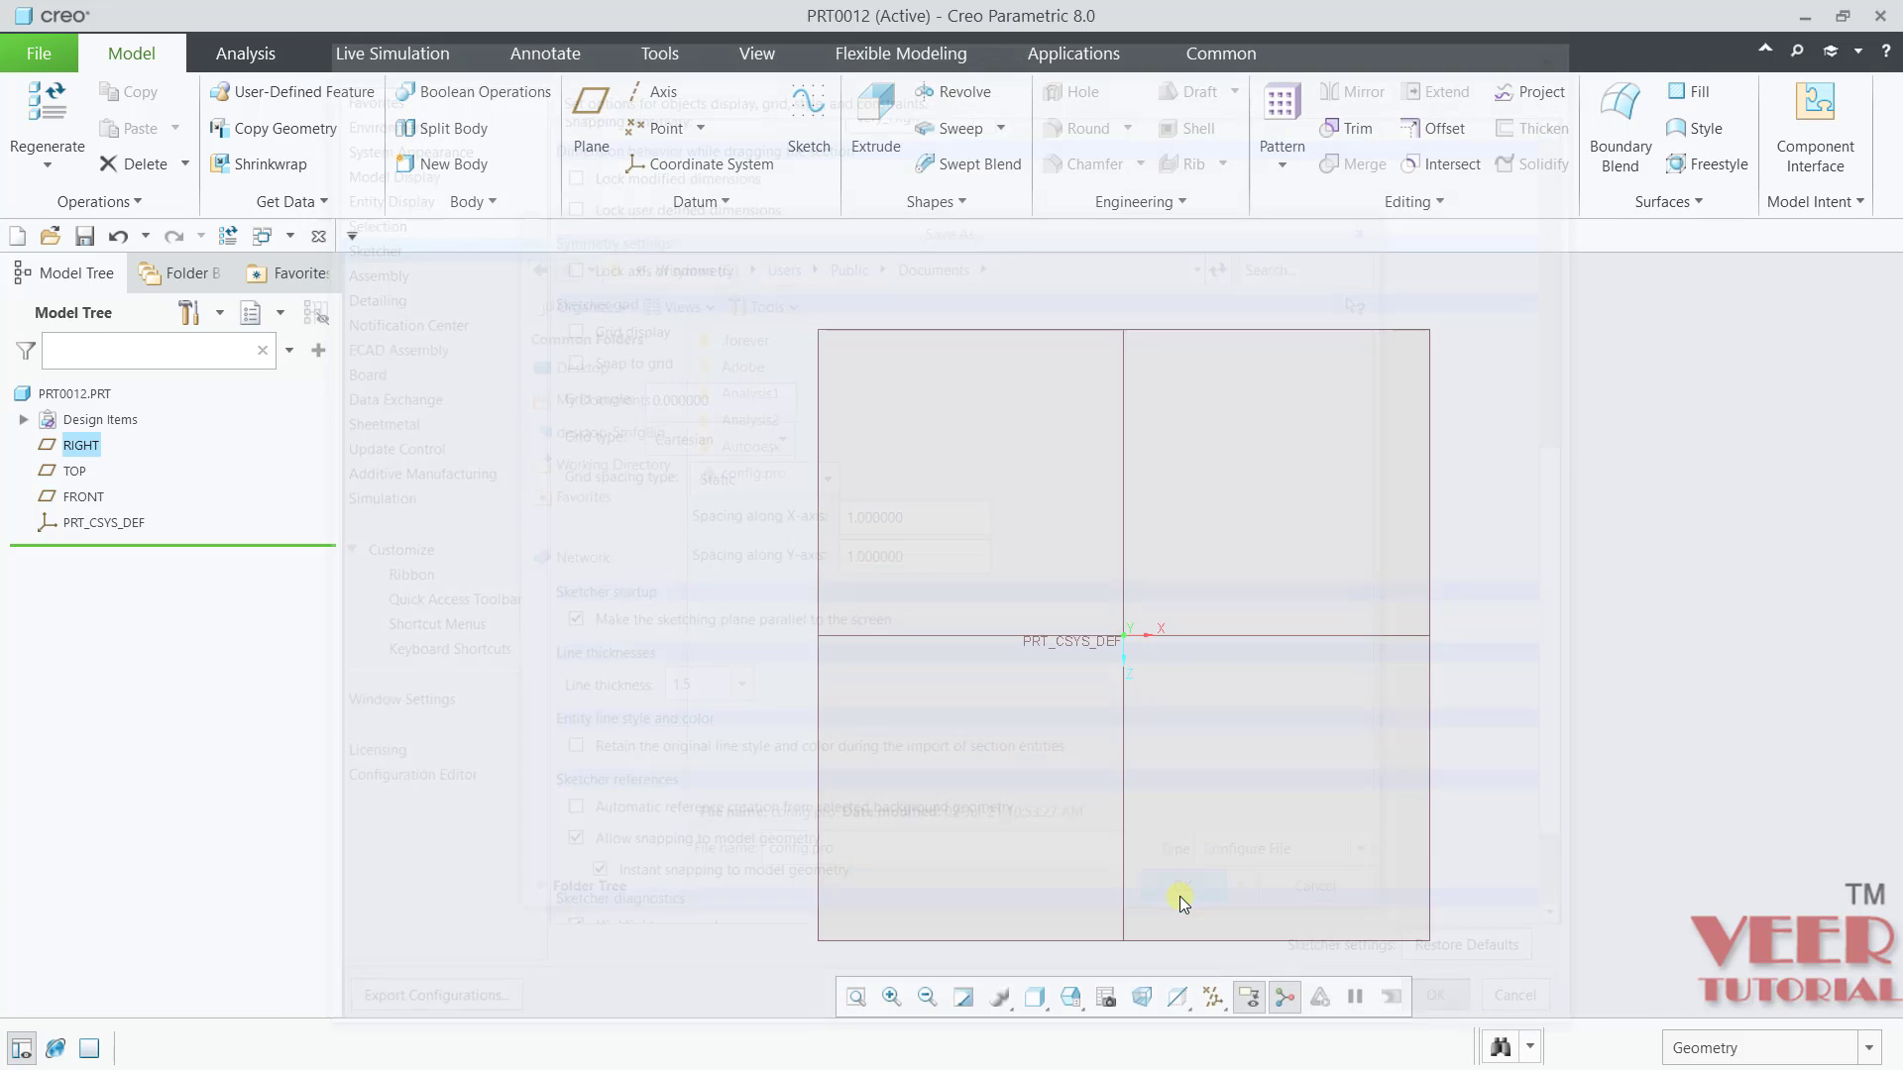
click(639, 593)
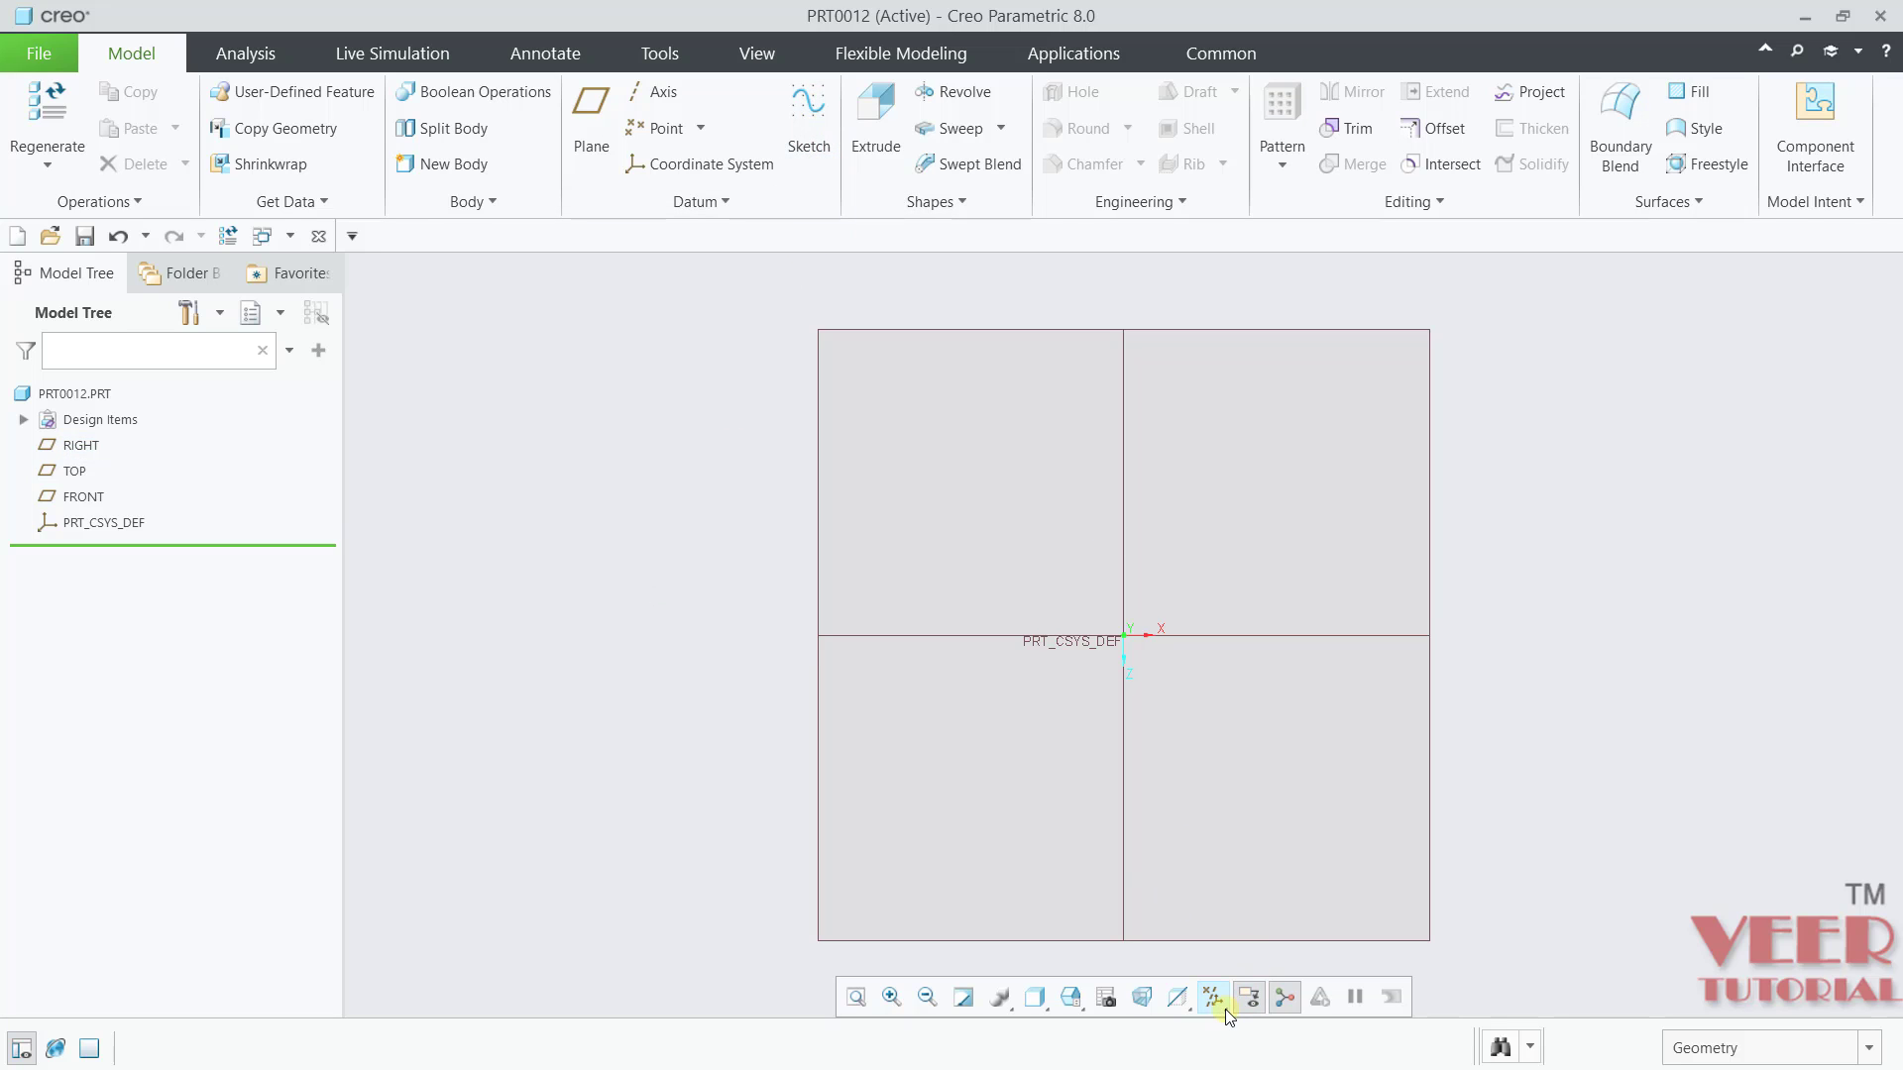
Restore the standard orientation and open a sketch on the TOP datum plane, with the RIGHT datum plane as reference facing right.
click(1071, 997)
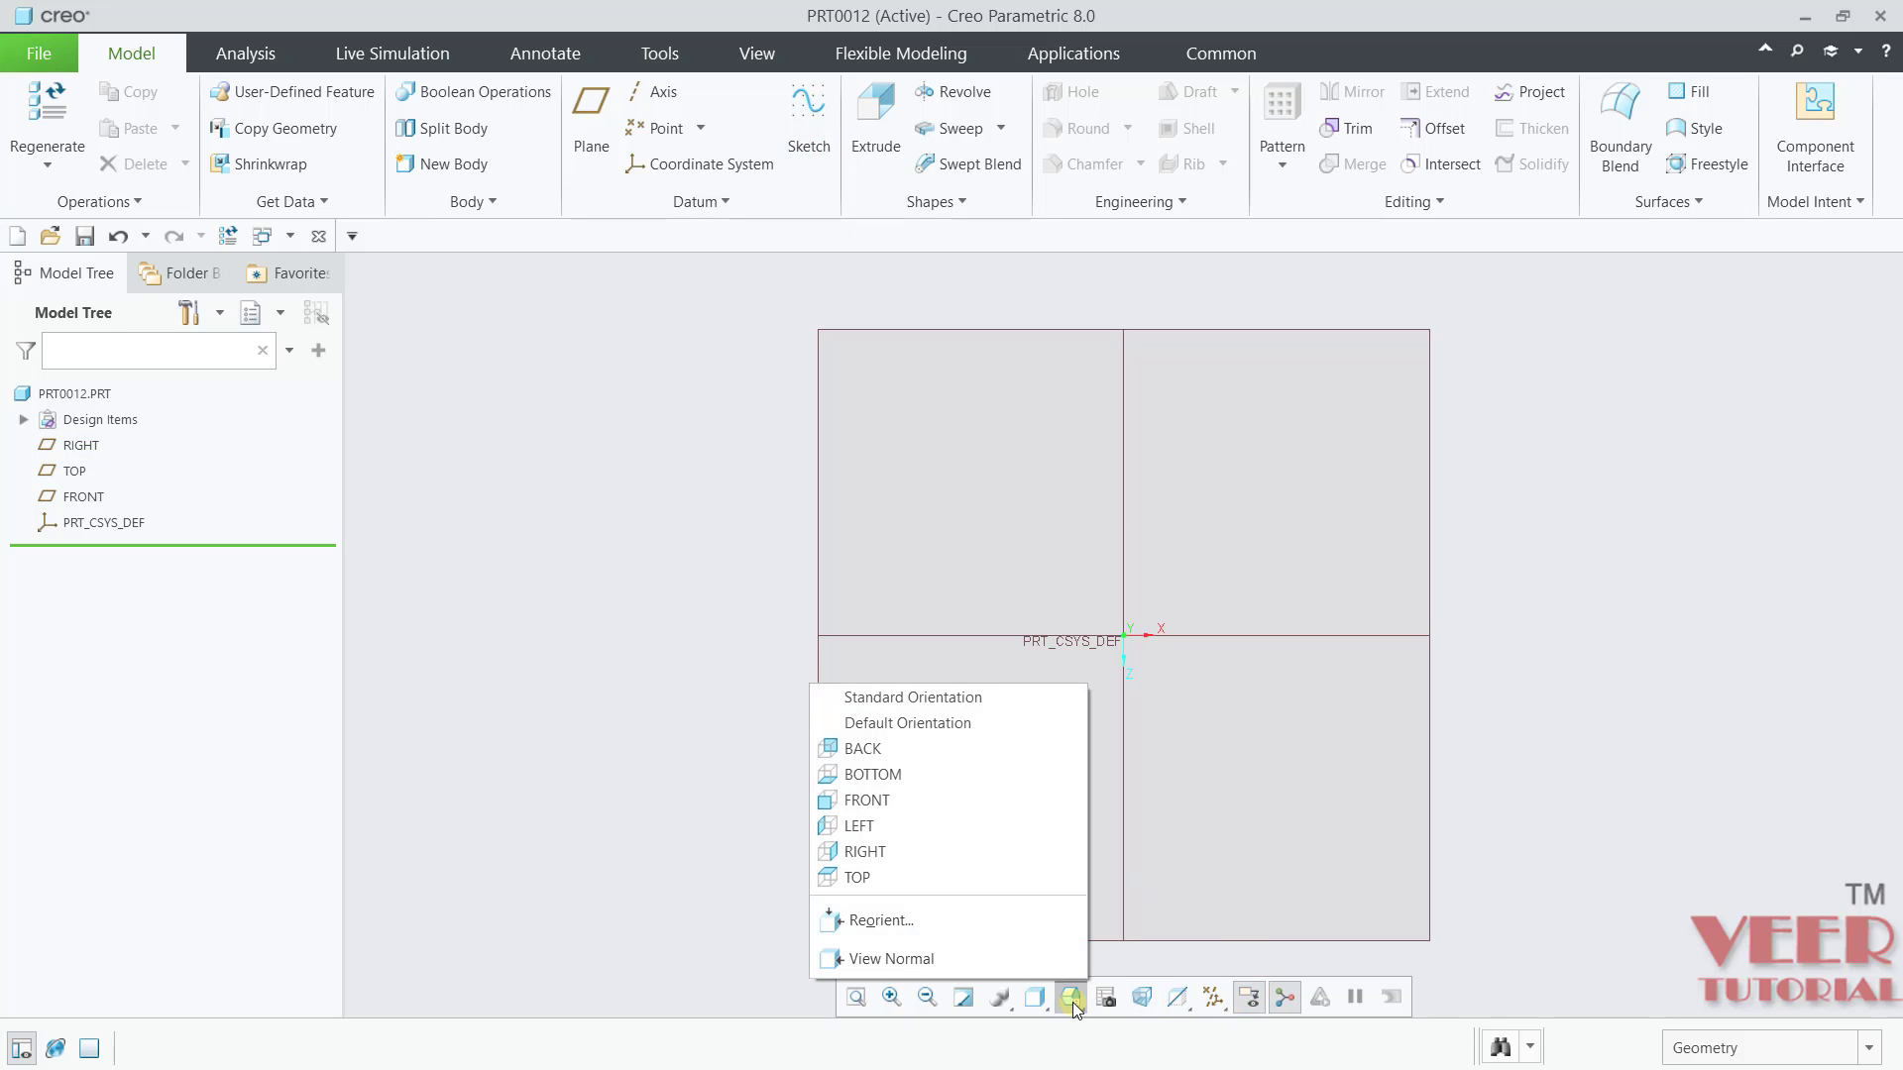
click(947, 699)
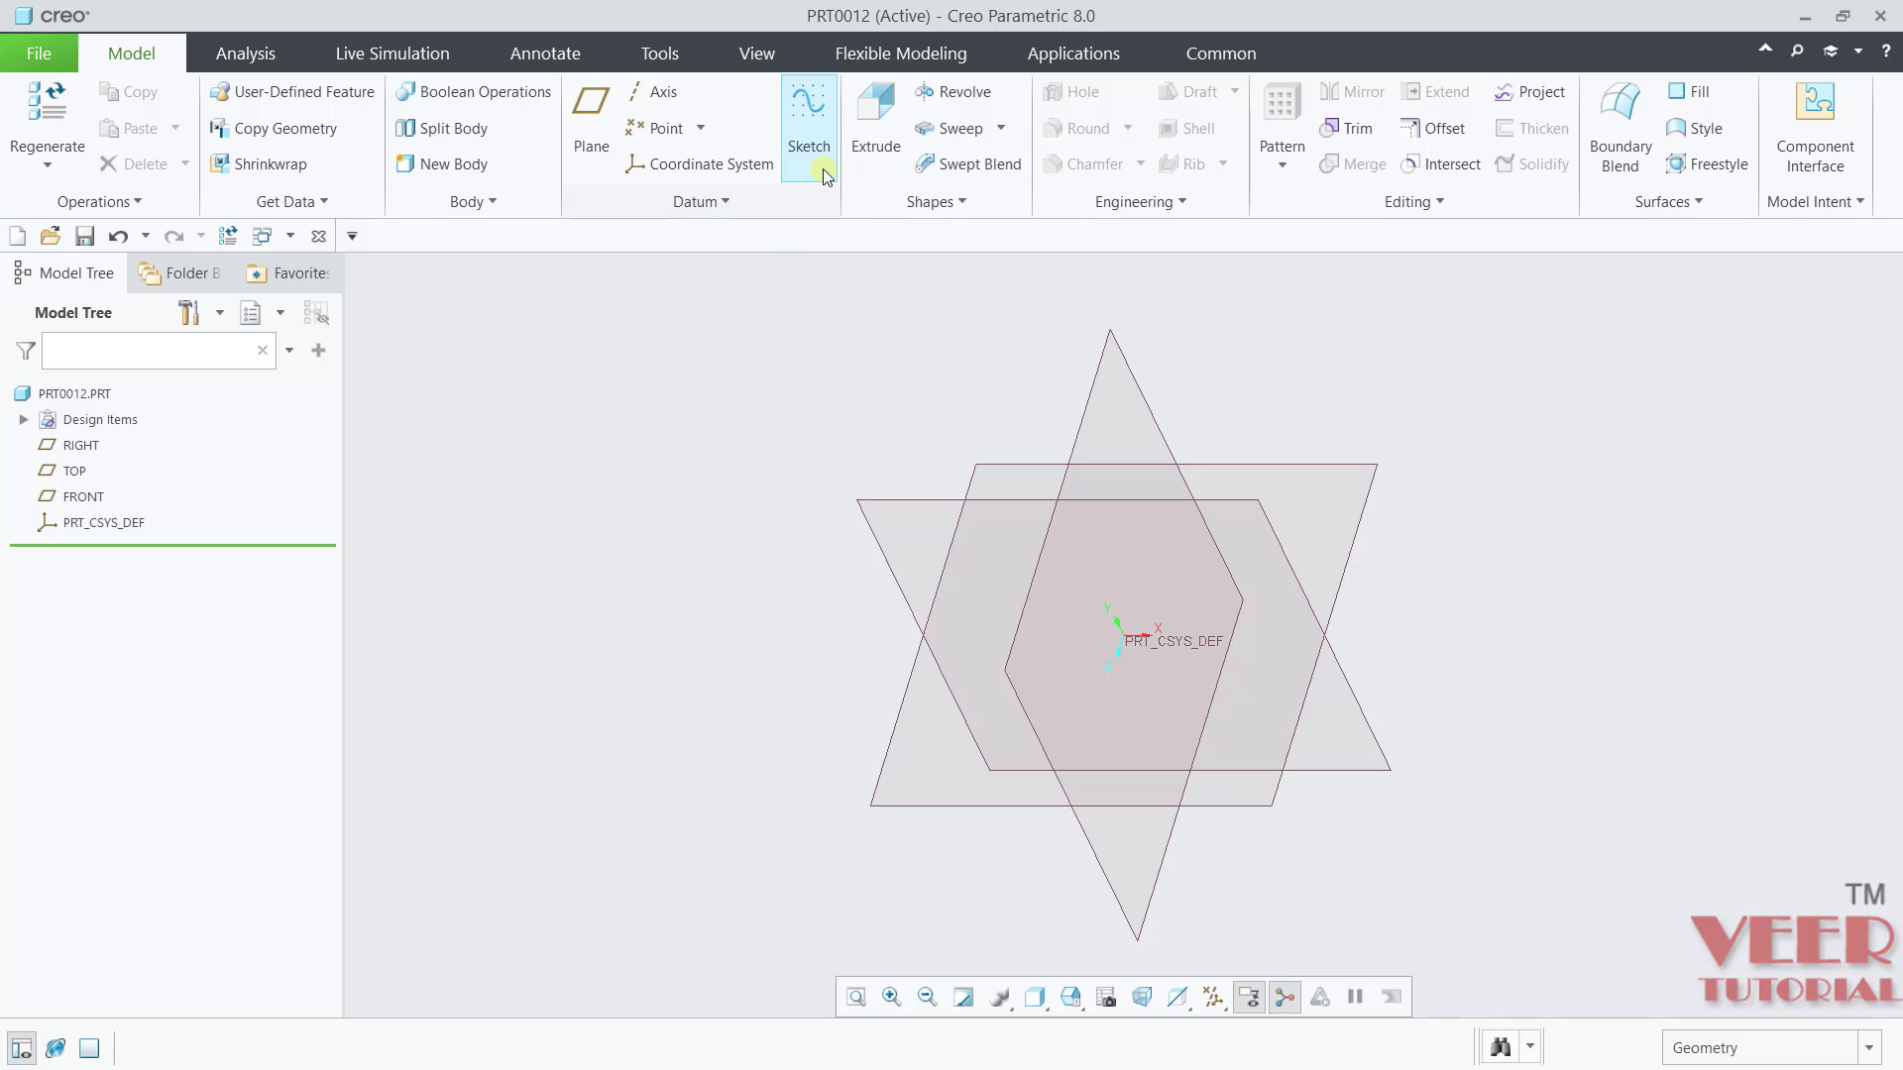
click(809, 124)
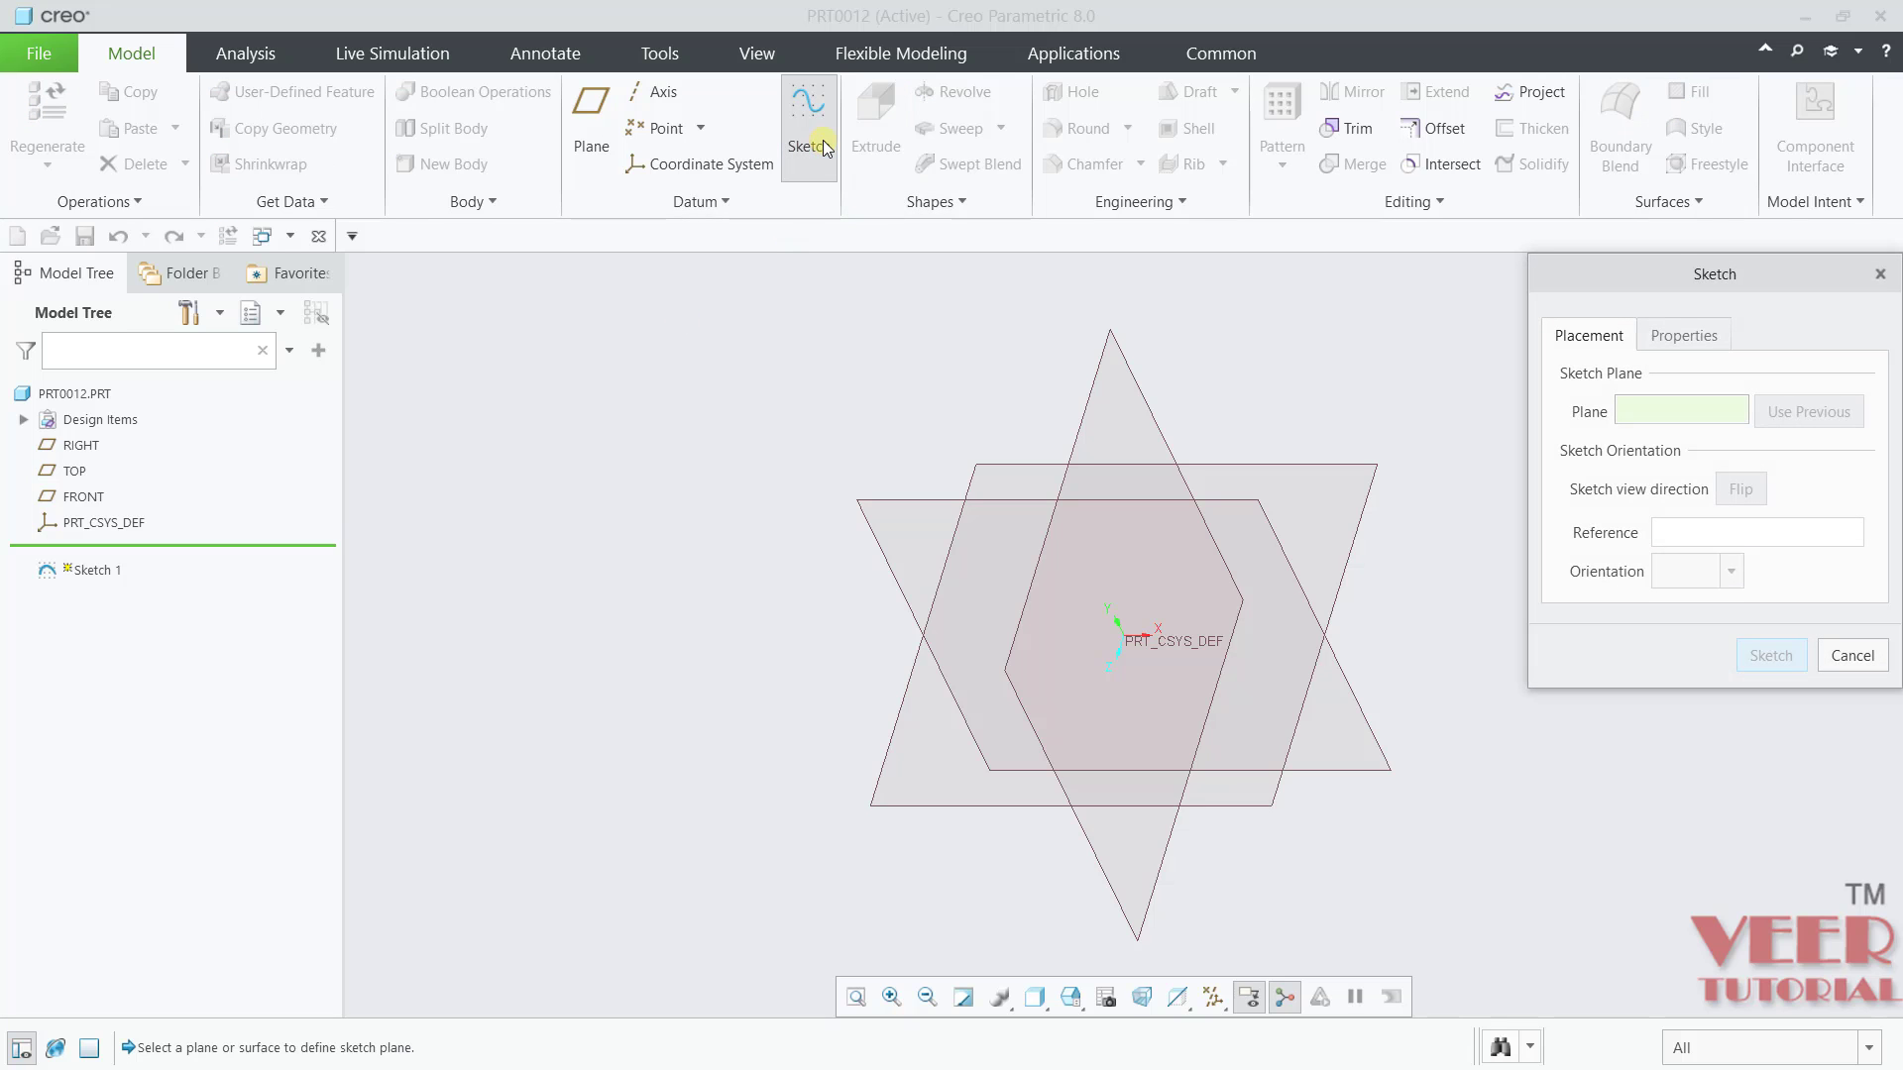
click(1304, 474)
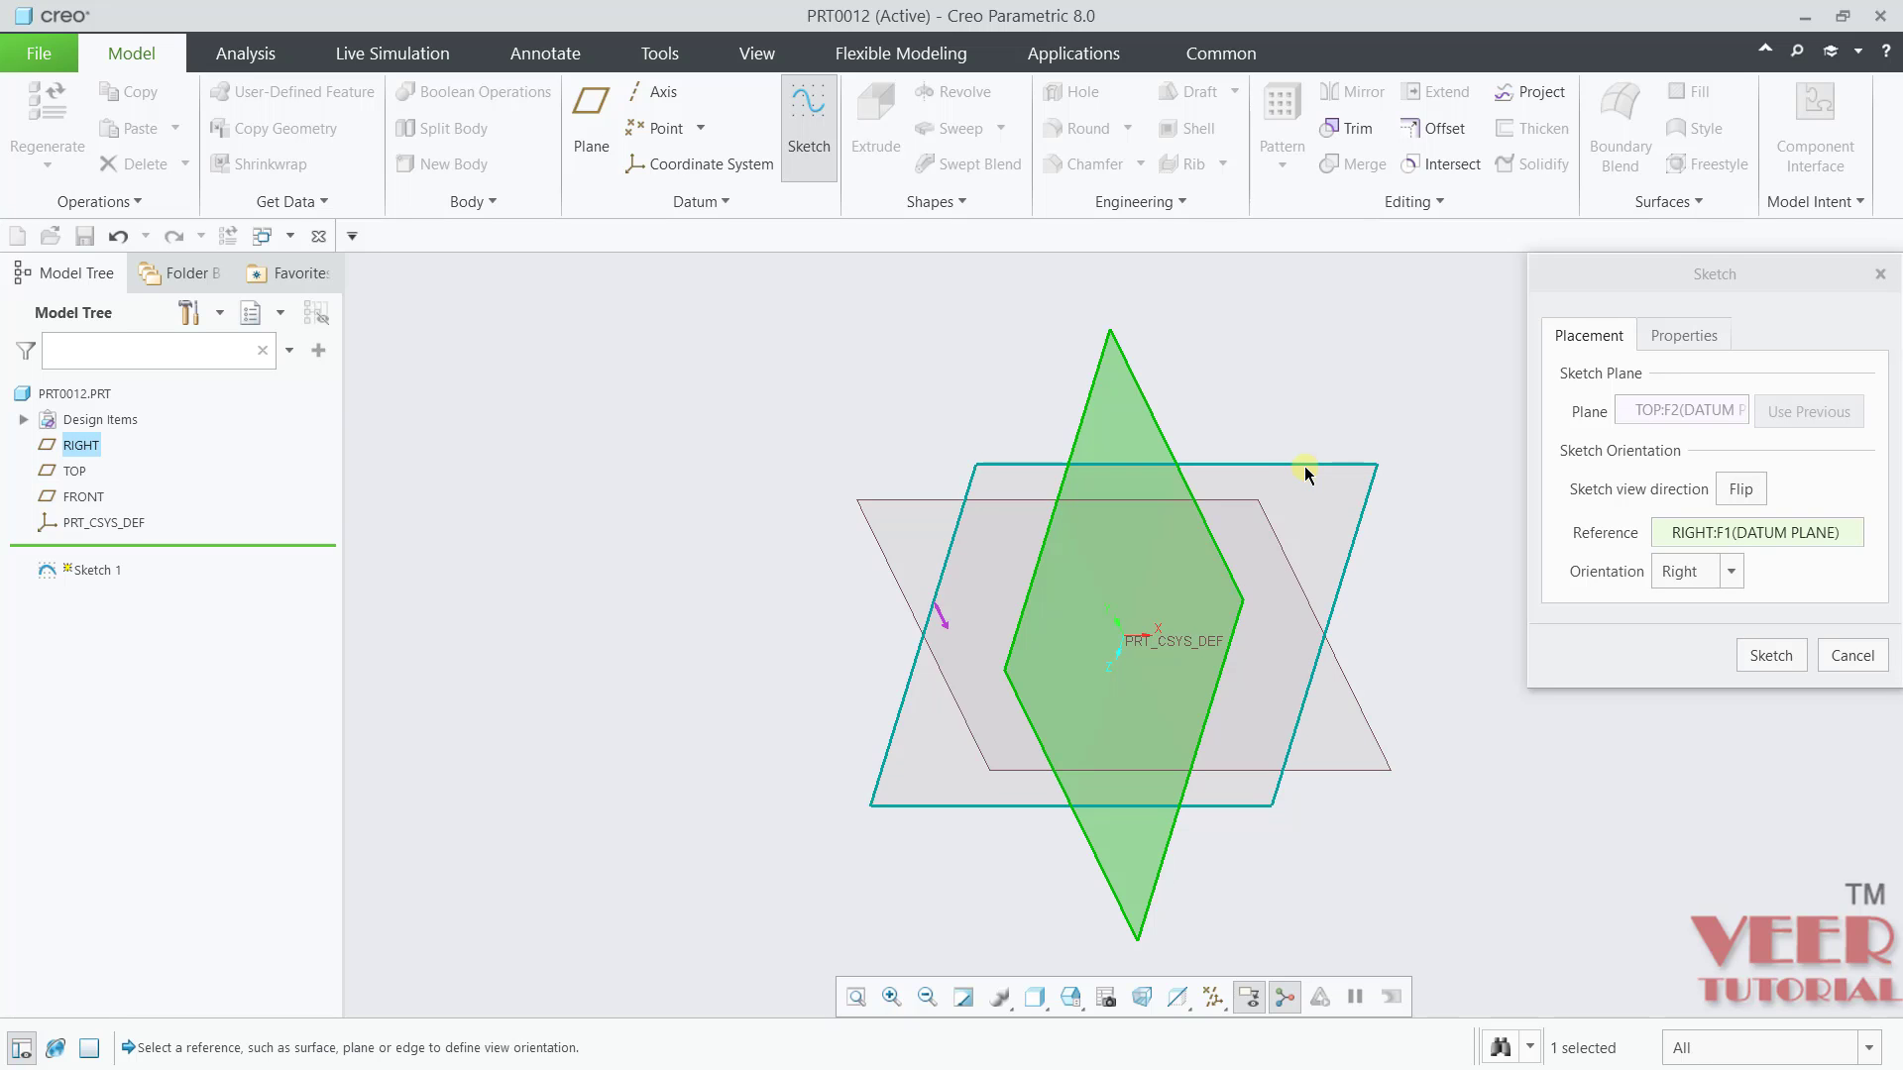
click(1771, 656)
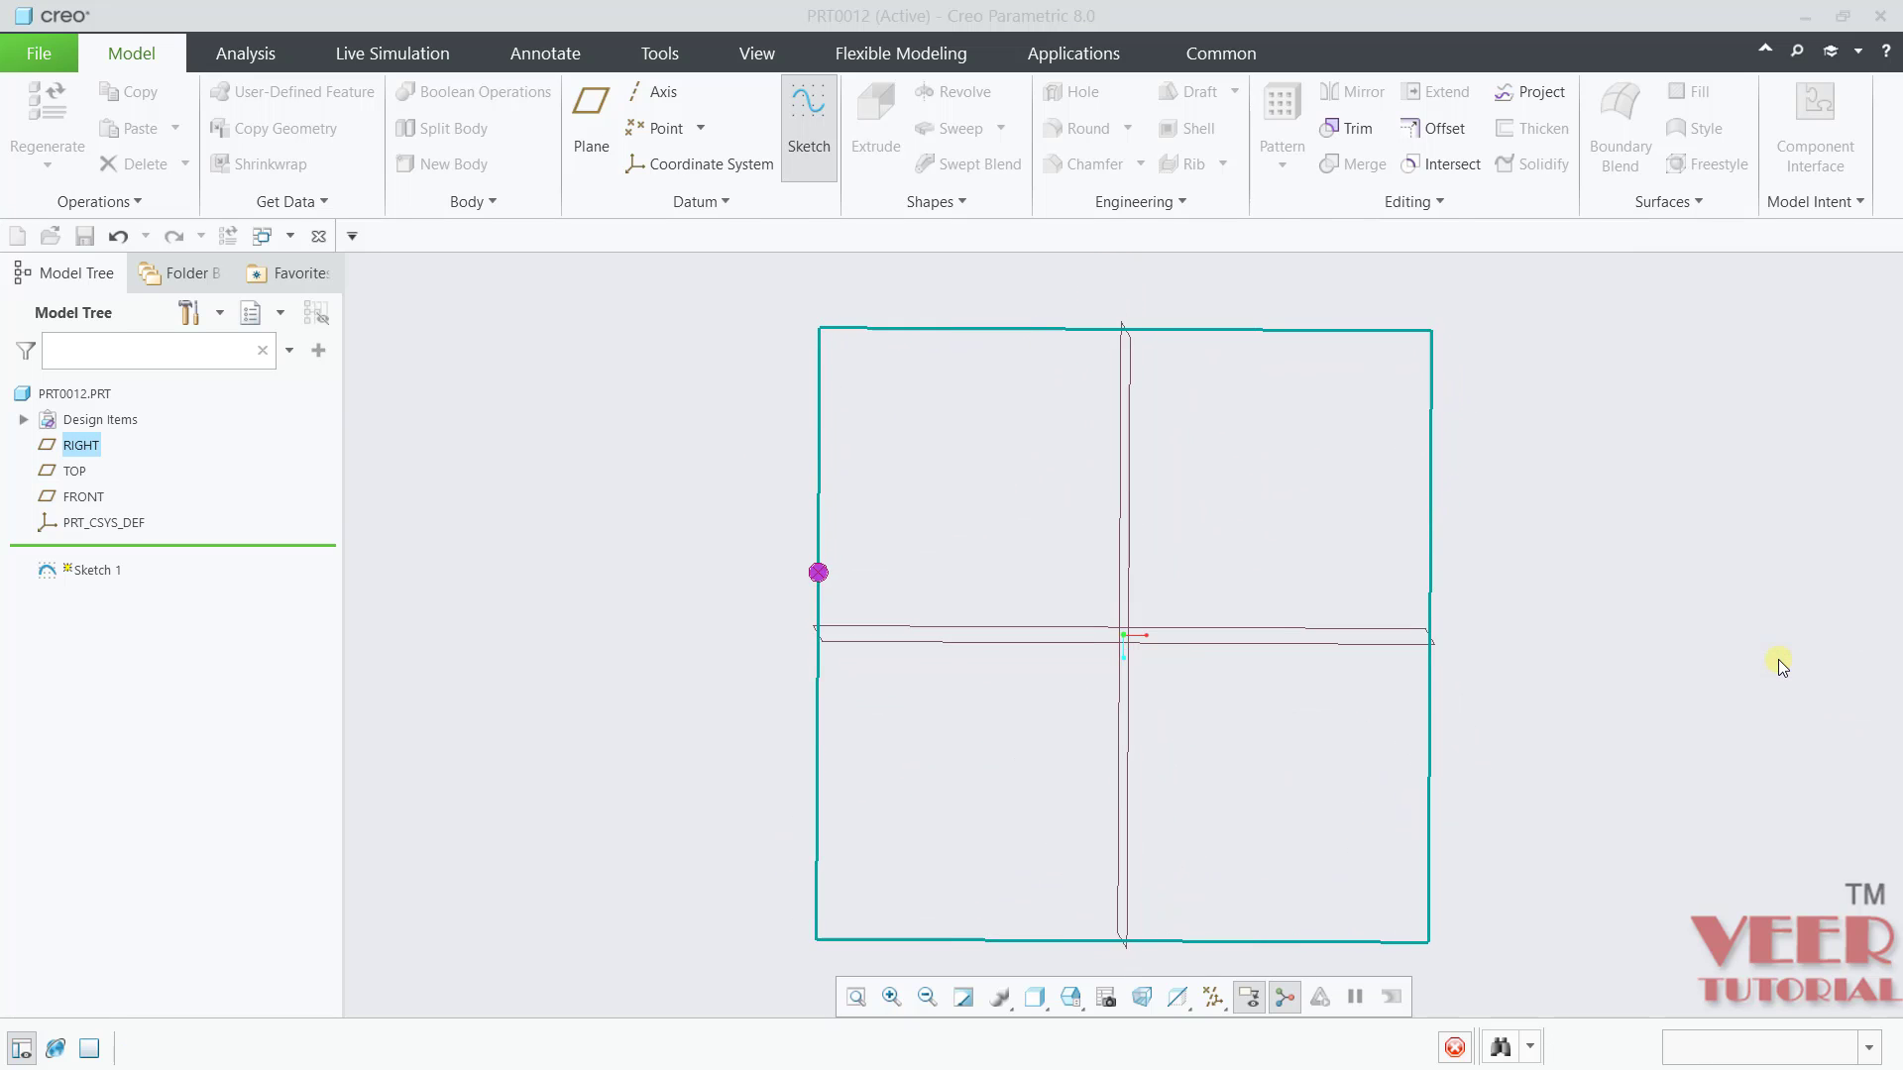